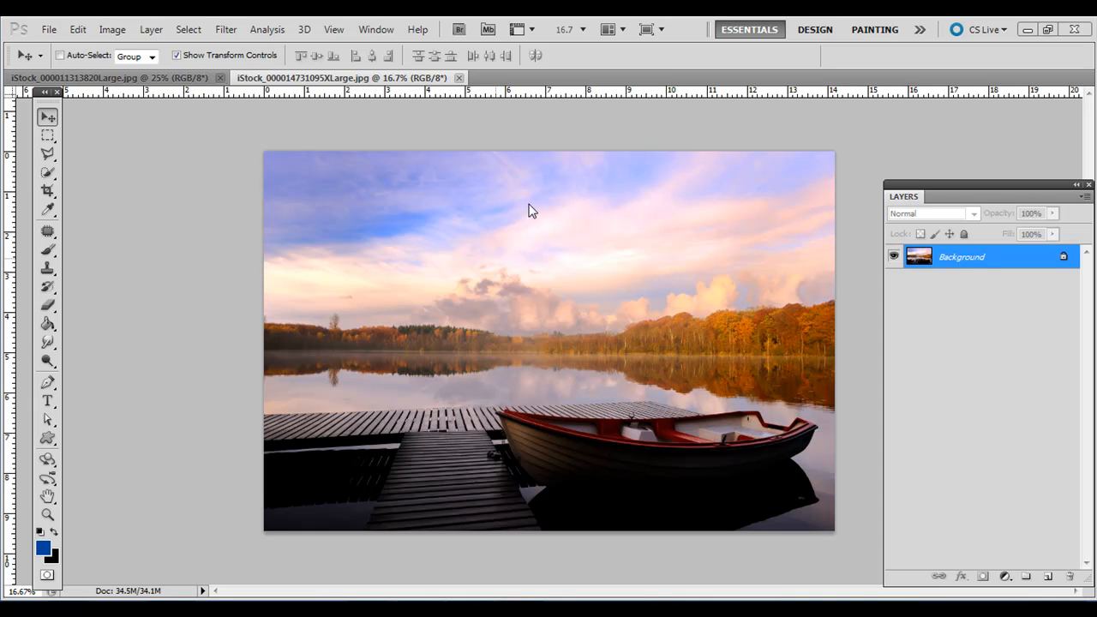
Step: Look at both open photos, float each in its own window, and bring the boat photo to the front
{"action": "left_click", "coordinate": [156, 79]}
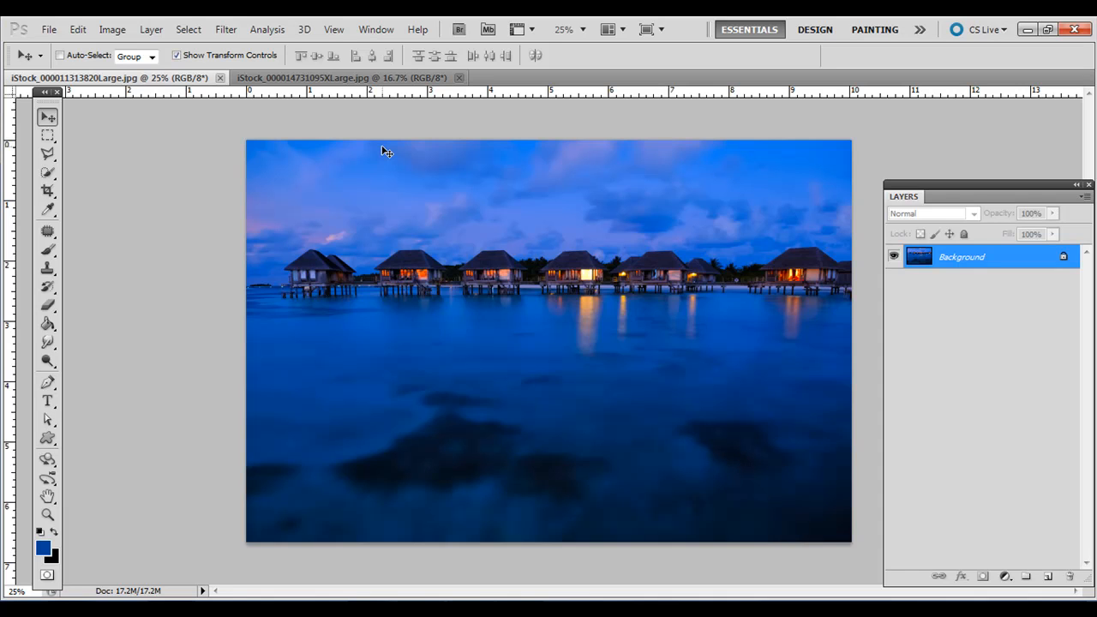
{"action": "left_click", "coordinate": [347, 79]}
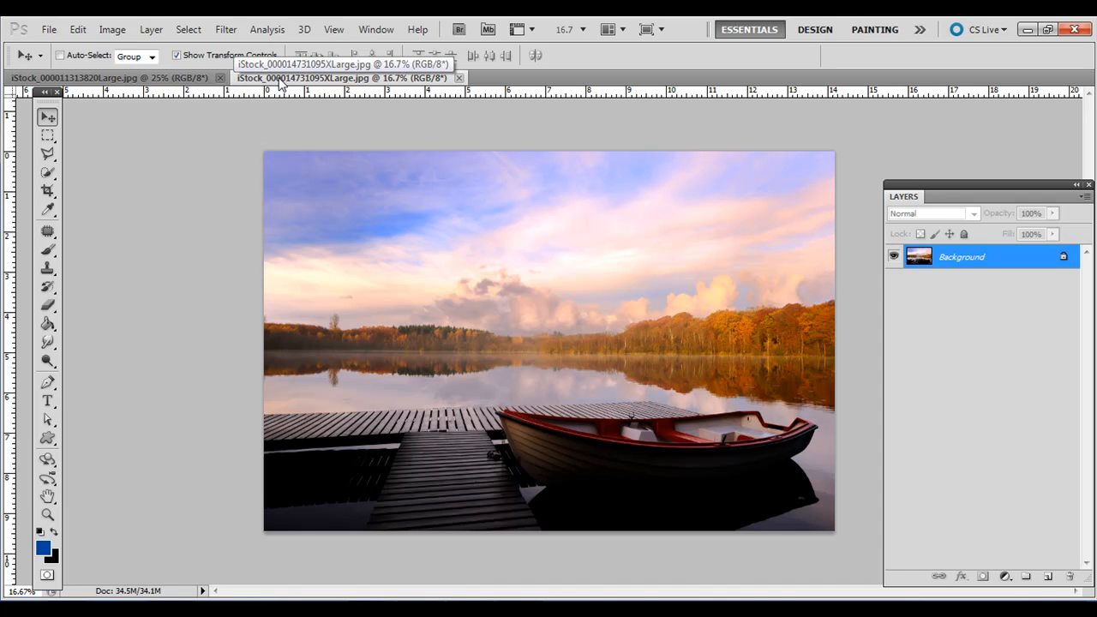
{"action": "left_click_drag", "start_coordinate": [288, 81], "coordinate": [337, 215]}
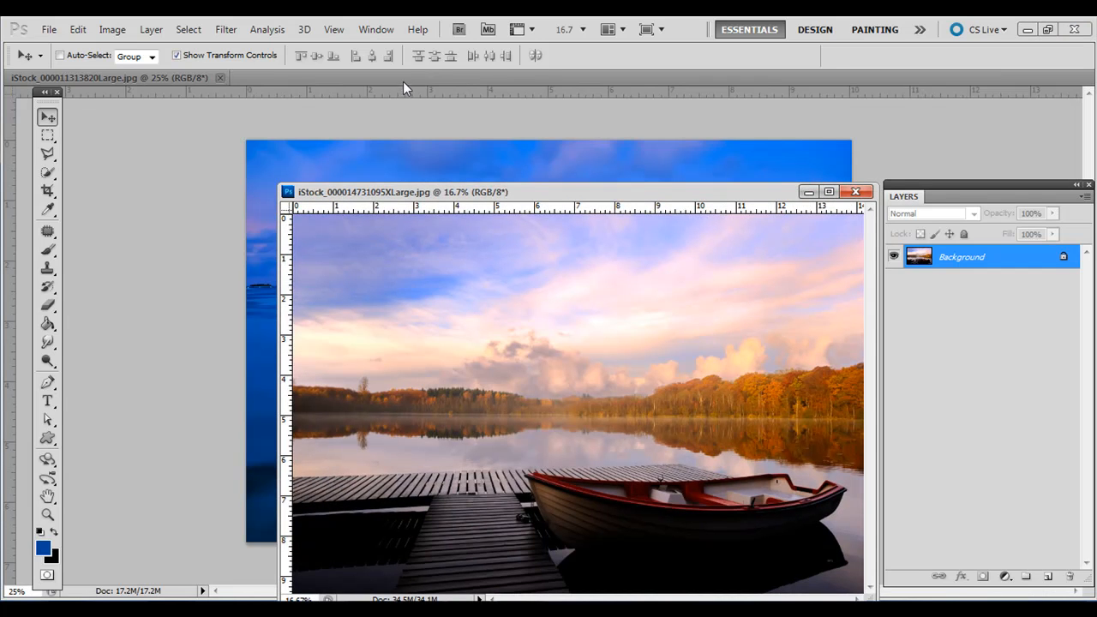
{"action": "left_click", "coordinate": [364, 32]}
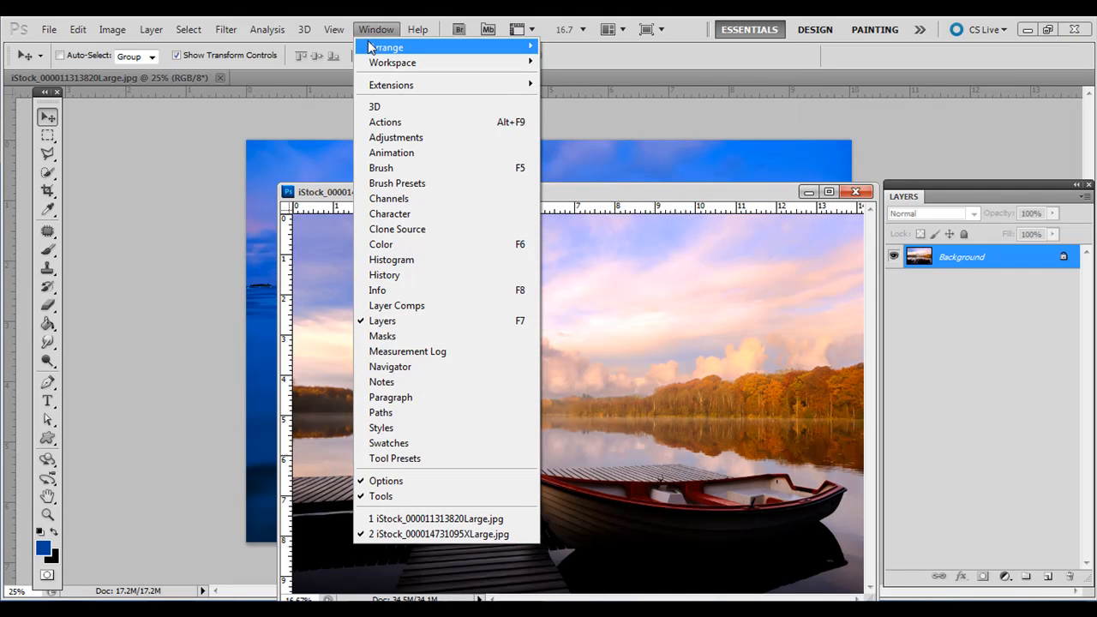
{"action": "mouse_move", "coordinate": [399, 48]}
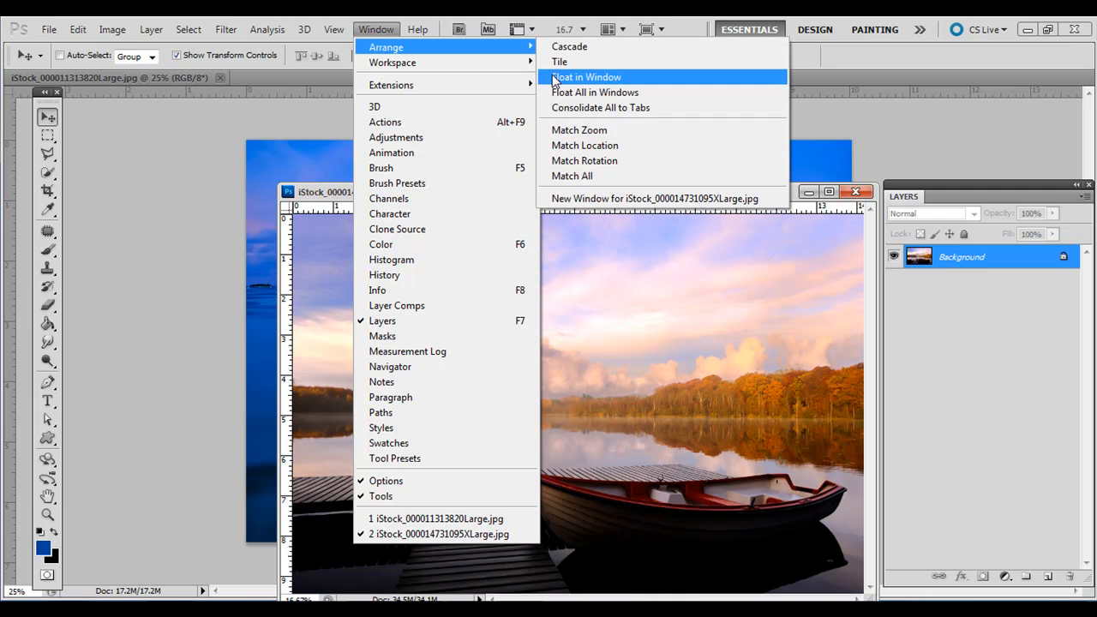
{"action": "left_click", "coordinate": [562, 92]}
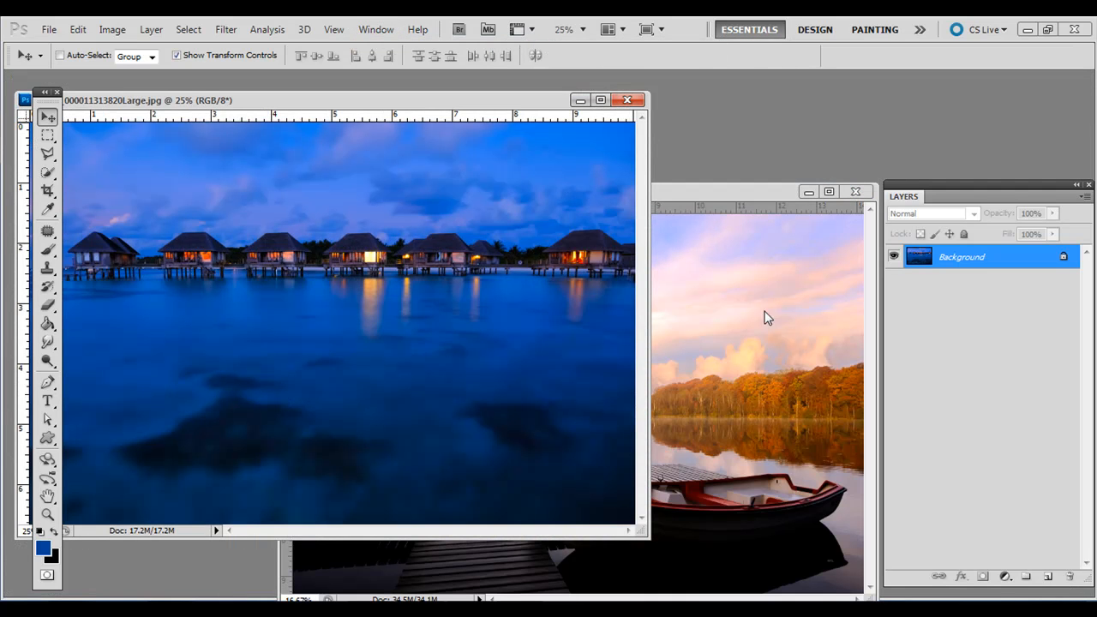
{"action": "left_click", "coordinate": [673, 204]}
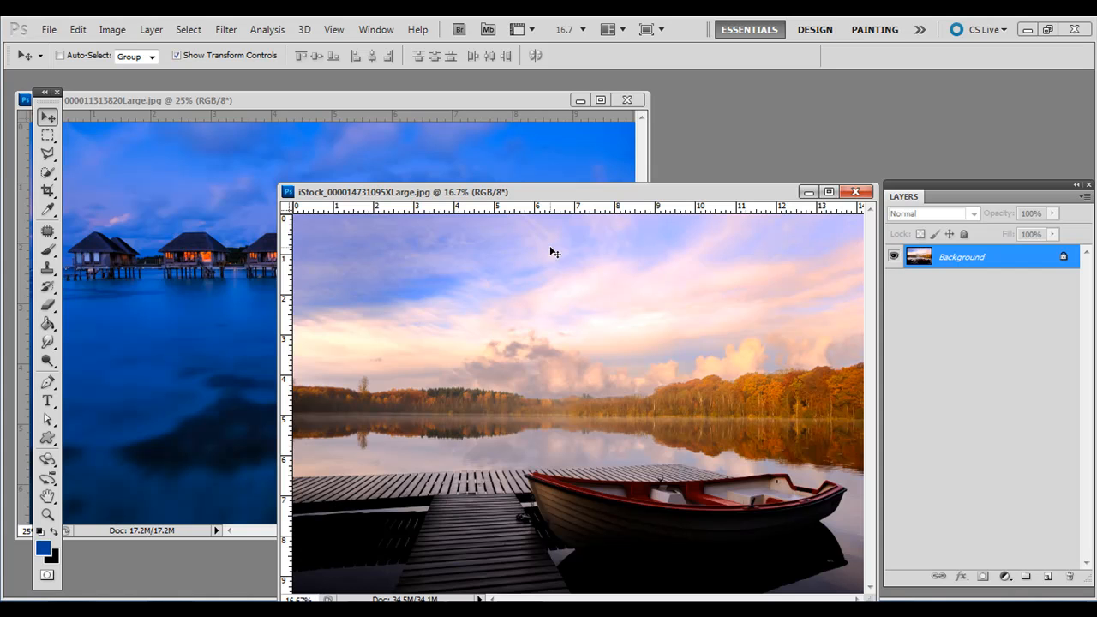
Step: Try grouping the boat photo with the bungalow photo as tabs in one window, and float it separately again
{"action": "left_click_drag", "start_coordinate": [591, 197], "coordinate": [460, 117]}
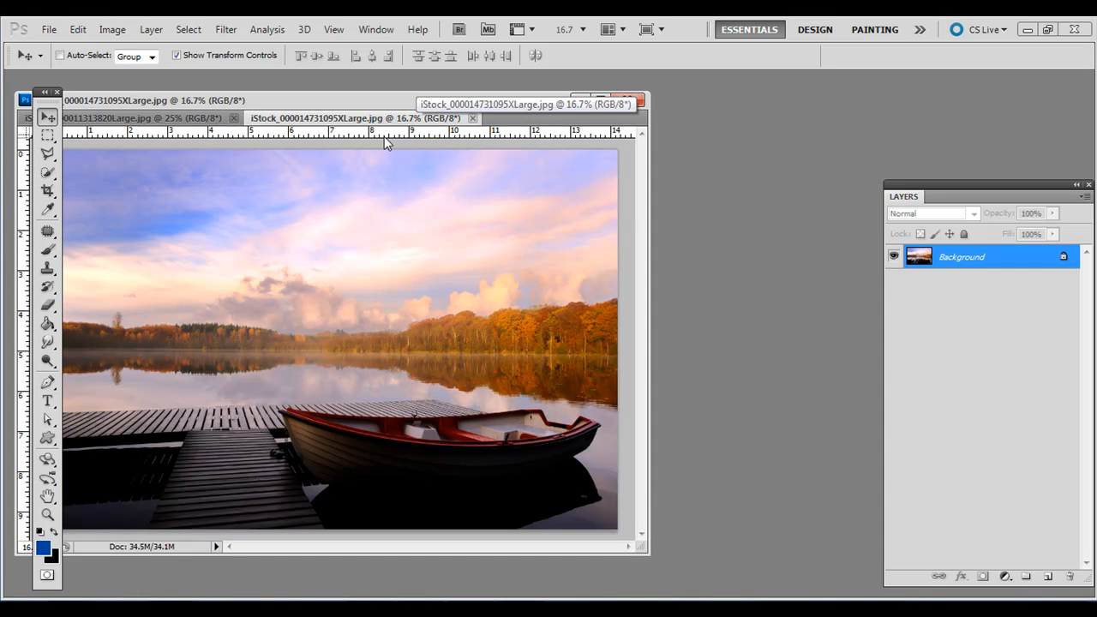
{"action": "left_click_drag", "start_coordinate": [404, 118], "coordinate": [669, 171]}
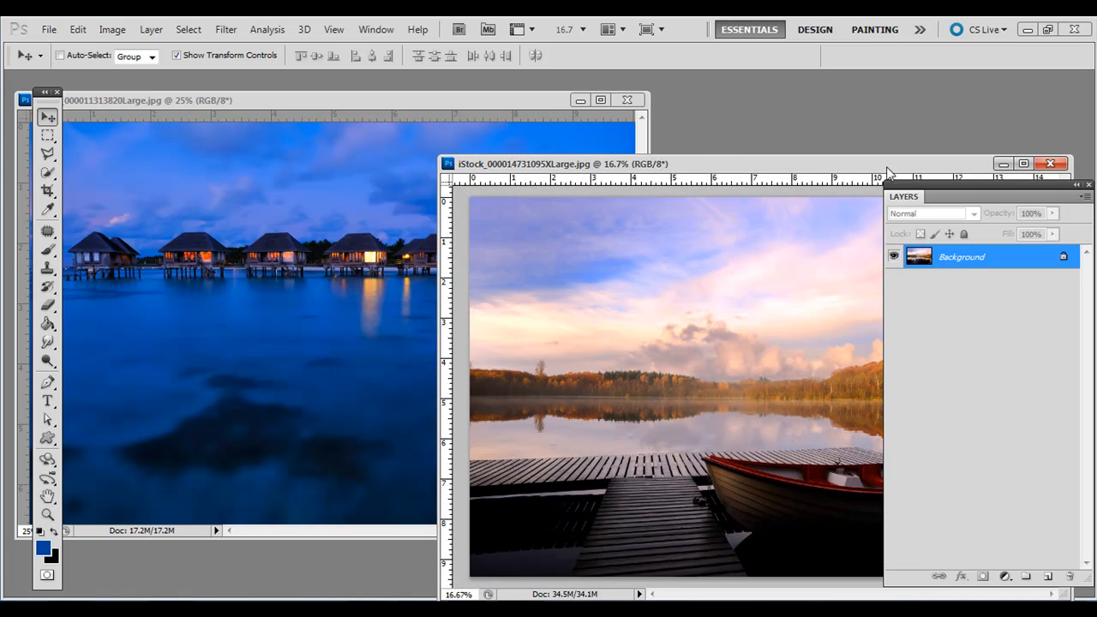
{"action": "left_click_drag", "start_coordinate": [888, 170], "coordinate": [725, 157]}
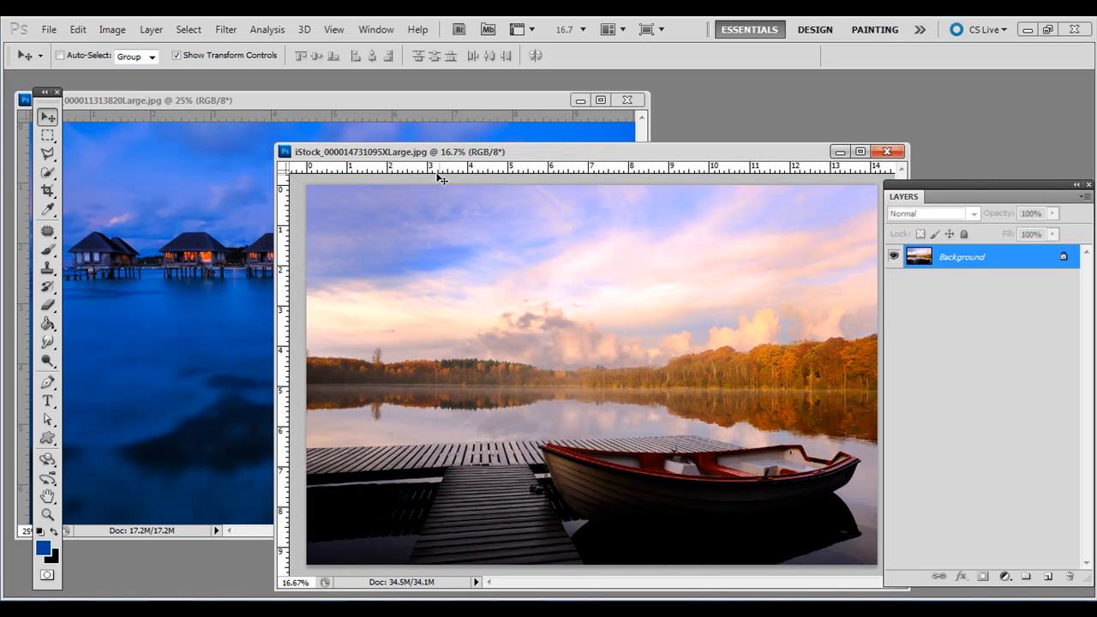
Step: Place a horizontal guide along the boat photo's far waterline to check its level, and remove the guide
{"action": "left_click_drag", "start_coordinate": [431, 167], "coordinate": [452, 385]}
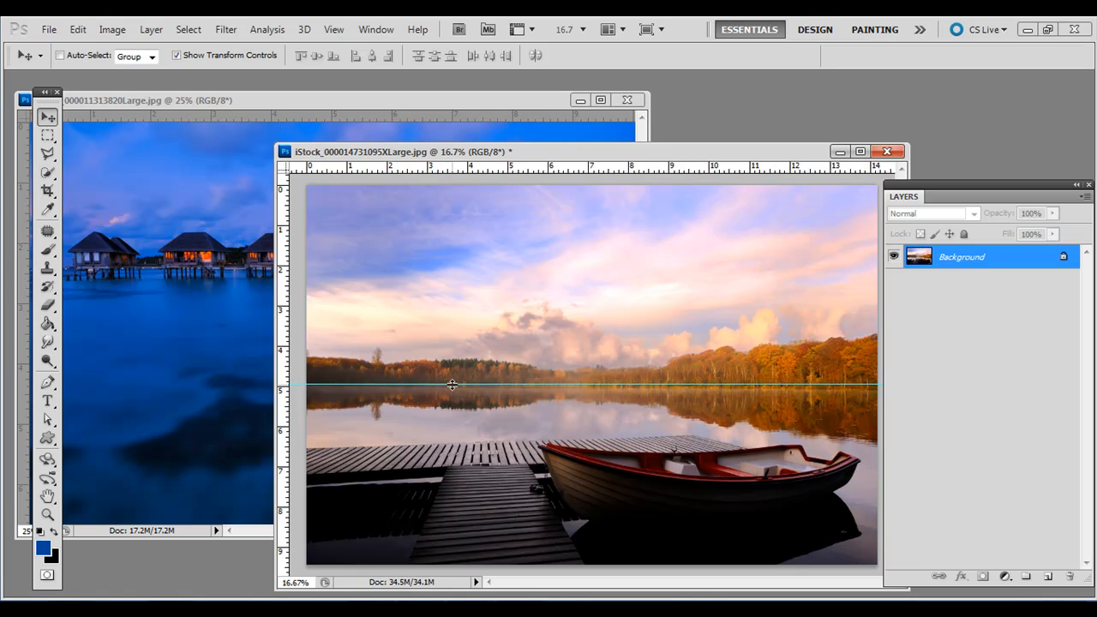
{"action": "left_click", "coordinate": [341, 29]}
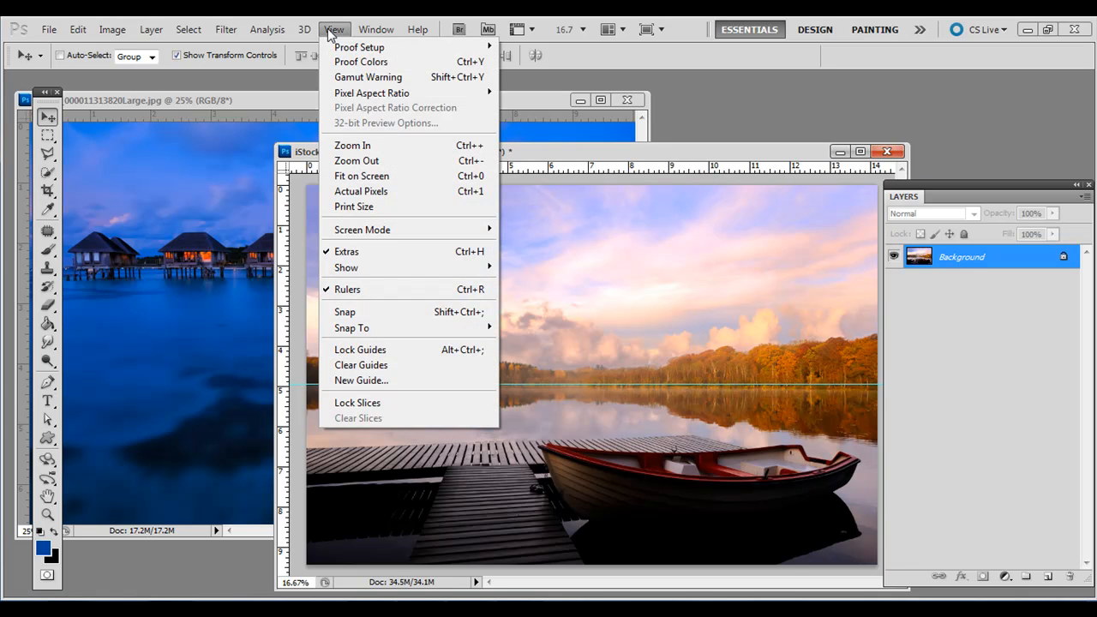
{"action": "mouse_move", "coordinate": [396, 268]}
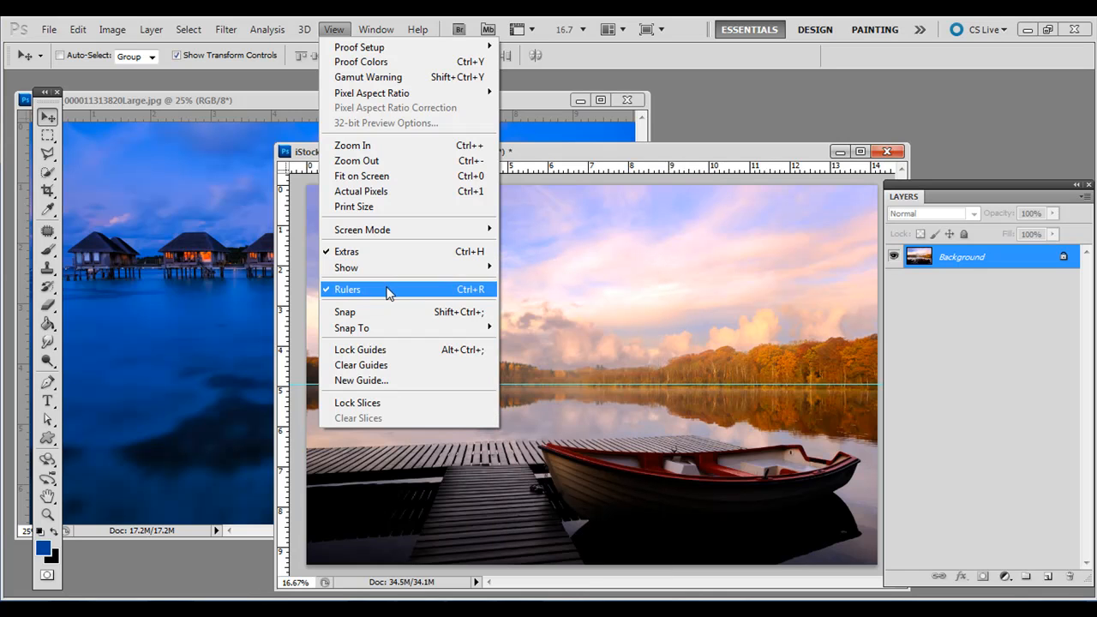
{"action": "left_click", "coordinate": [343, 30]}
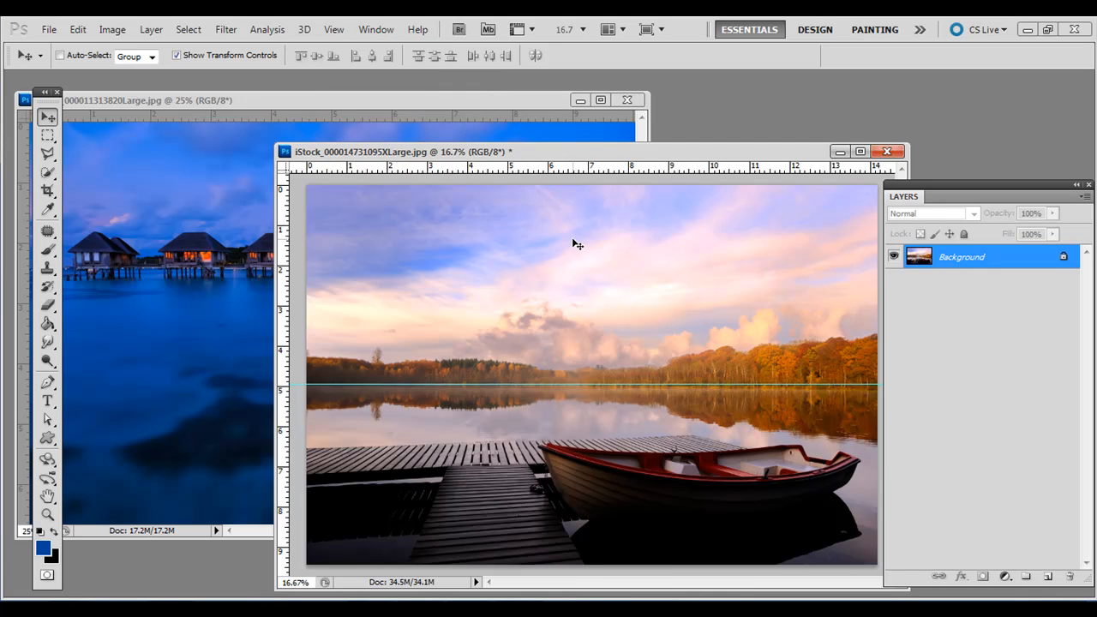
{"action": "left_click_drag", "start_coordinate": [500, 384], "coordinate": [526, 167]}
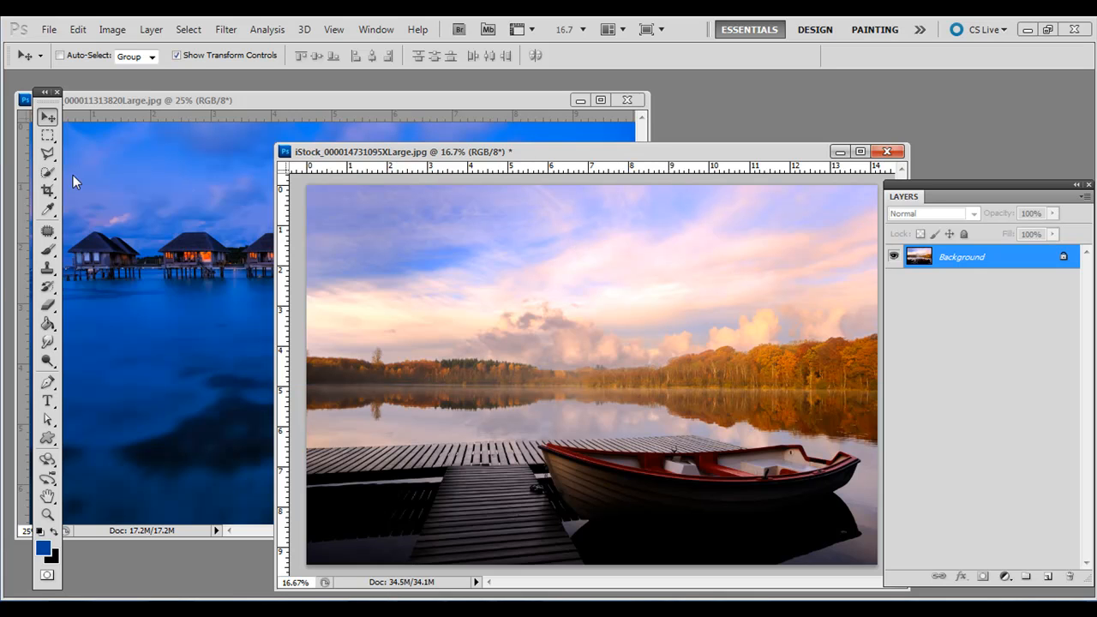
Step: Draw a Ruler tool line along the boat photo's far waterline across the full image width
{"action": "left_click", "coordinate": [49, 210]}
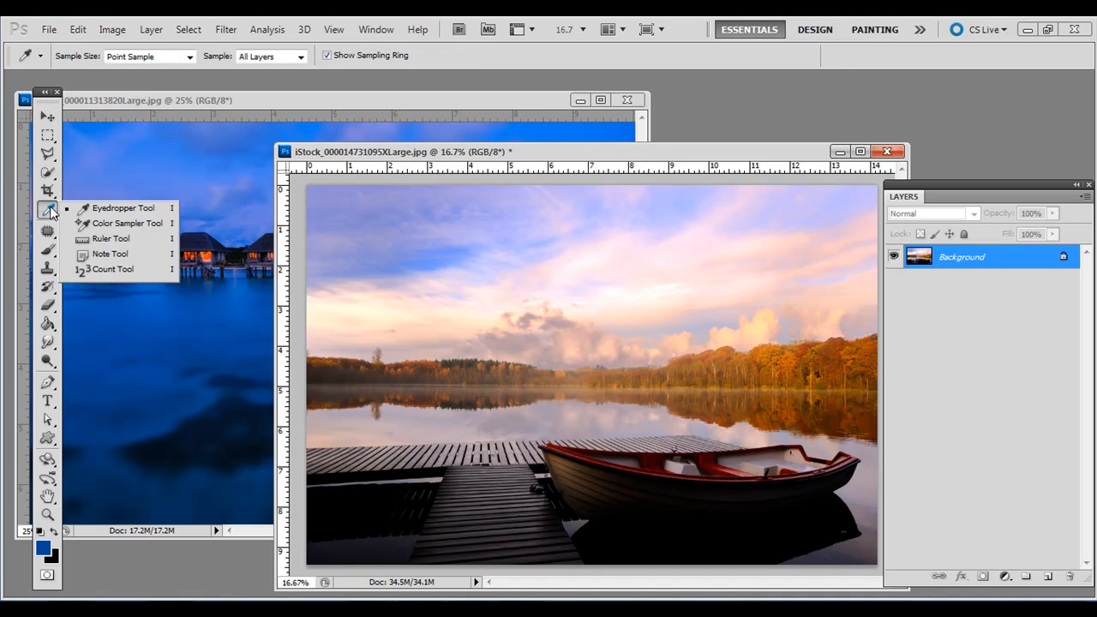
{"action": "left_click", "coordinate": [103, 239]}
{"action": "left_click_drag", "start_coordinate": [310, 385], "coordinate": [889, 390]}
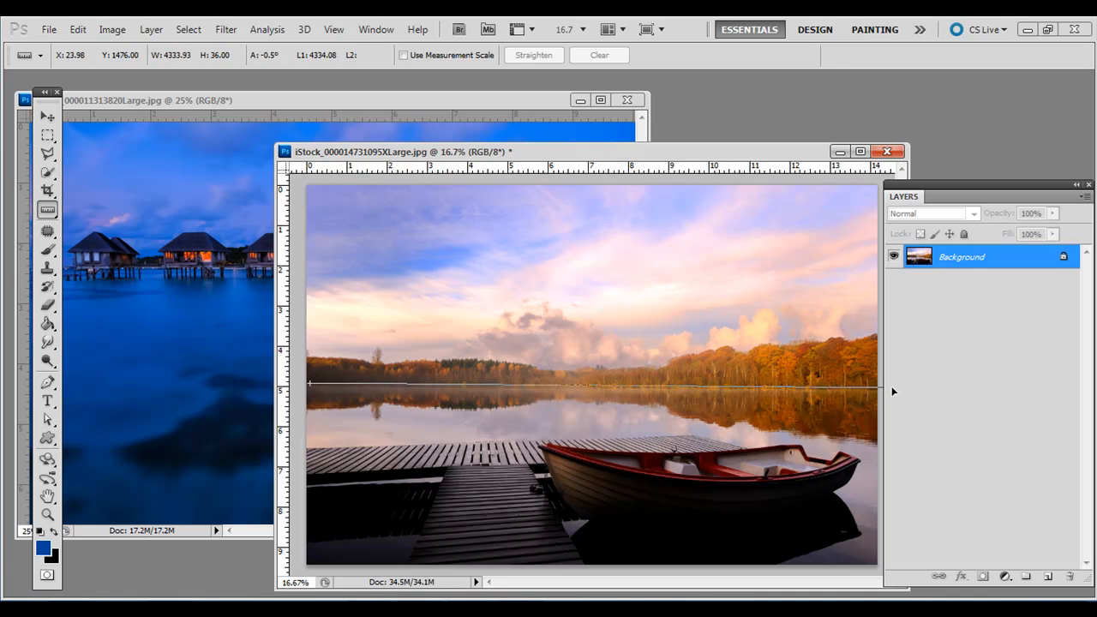
{"action": "left_click_drag", "start_coordinate": [892, 392], "coordinate": [892, 390]}
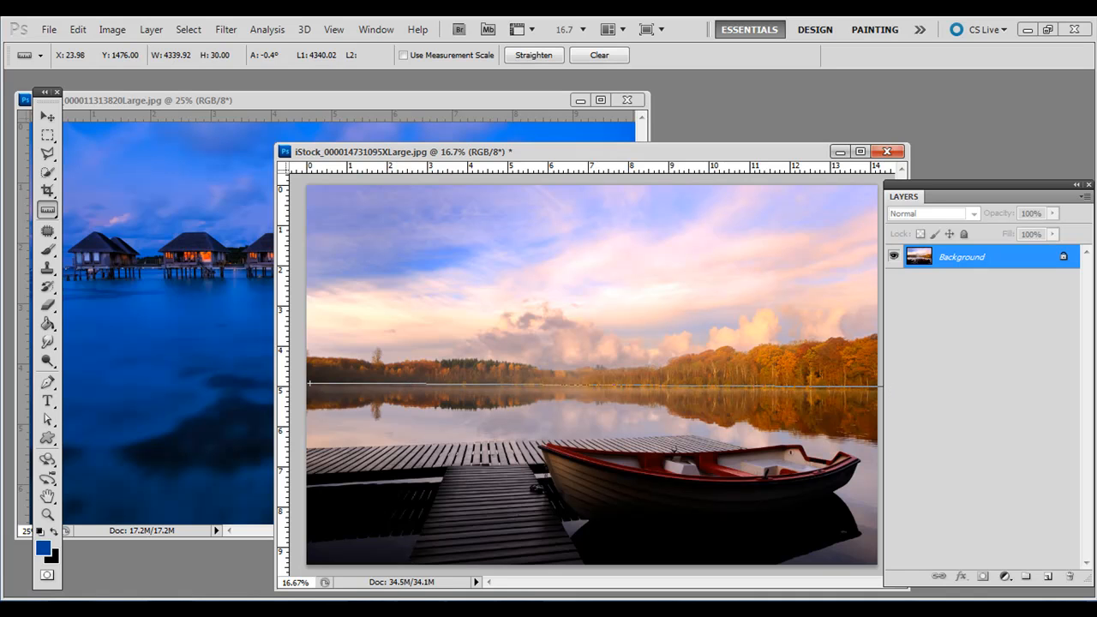
Step: Straighten the boat photo by rotating its canvas 0.4° counterclockwise
{"action": "left_click", "coordinate": [112, 29]}
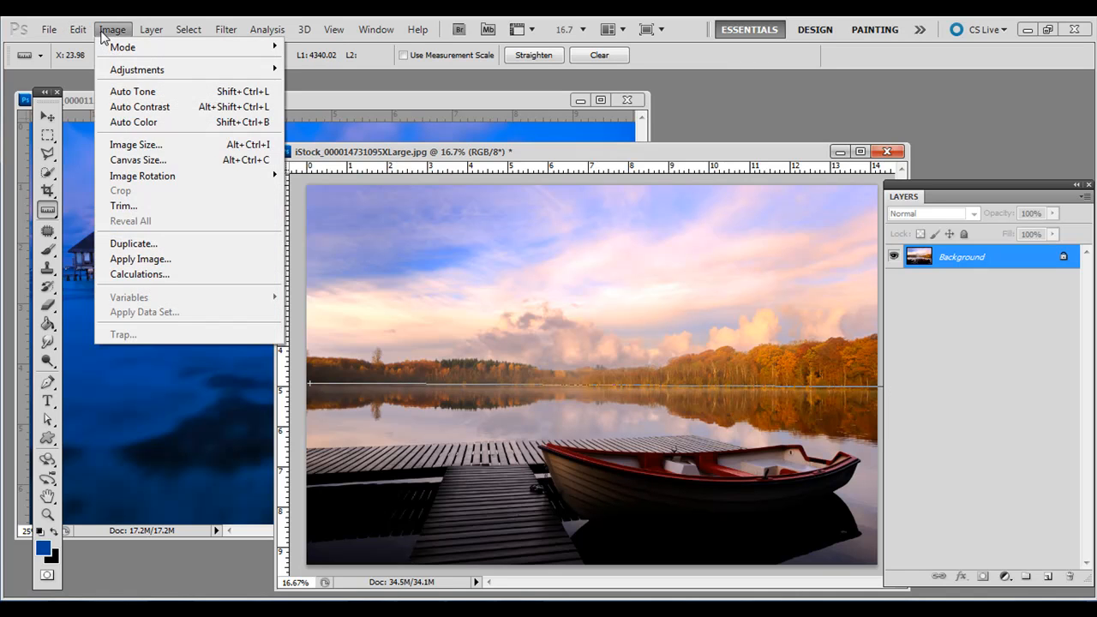
{"action": "mouse_move", "coordinate": [236, 172]}
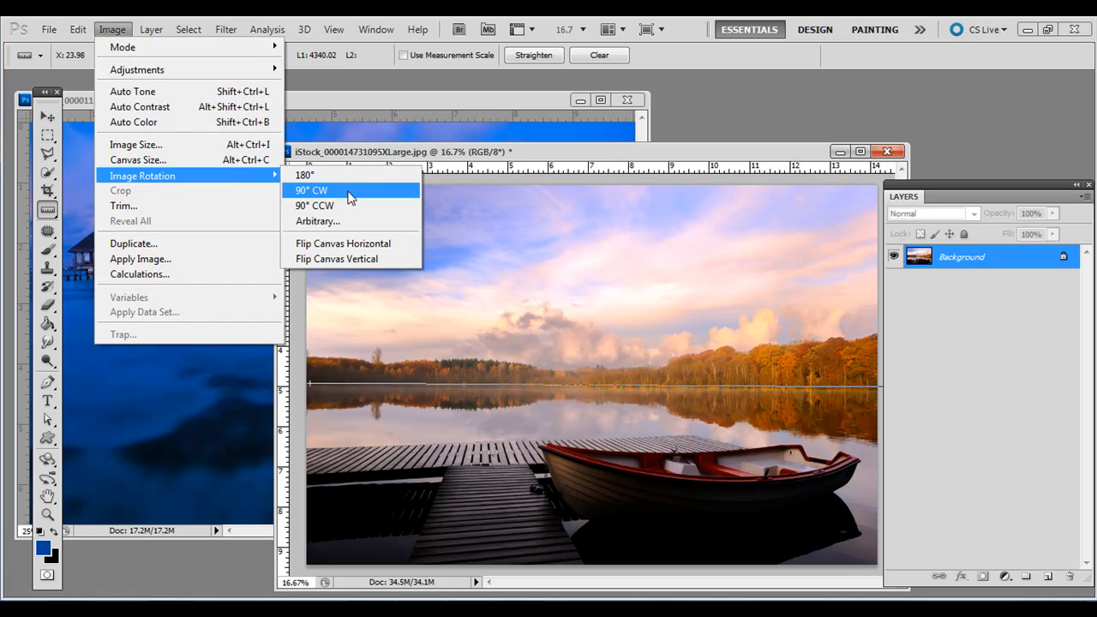
{"action": "left_click", "coordinate": [357, 223]}
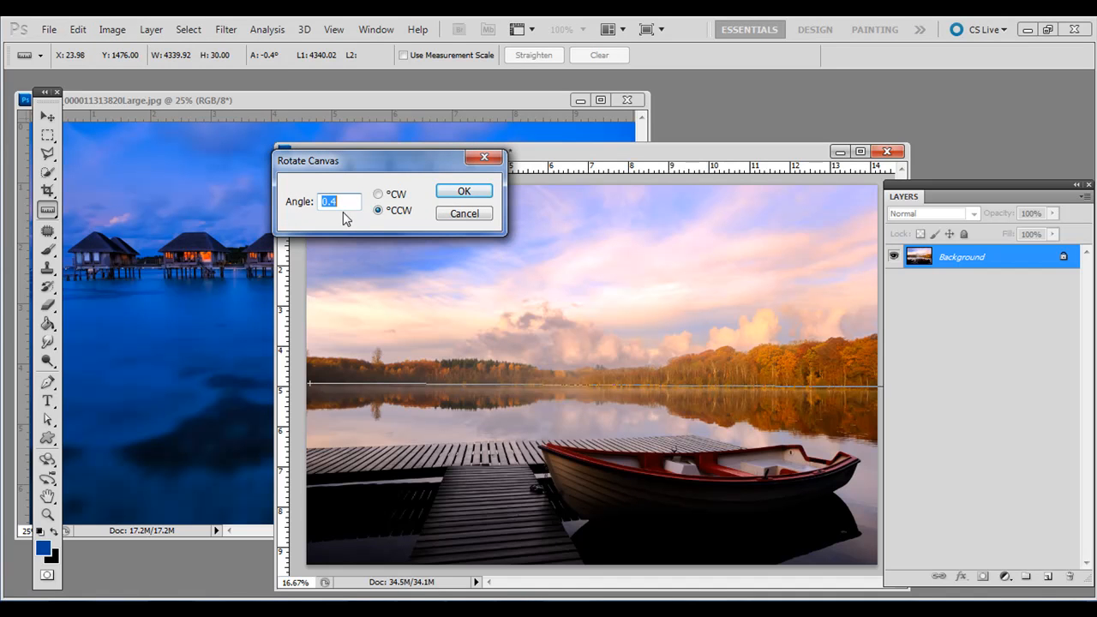
{"action": "left_click", "coordinate": [456, 192]}
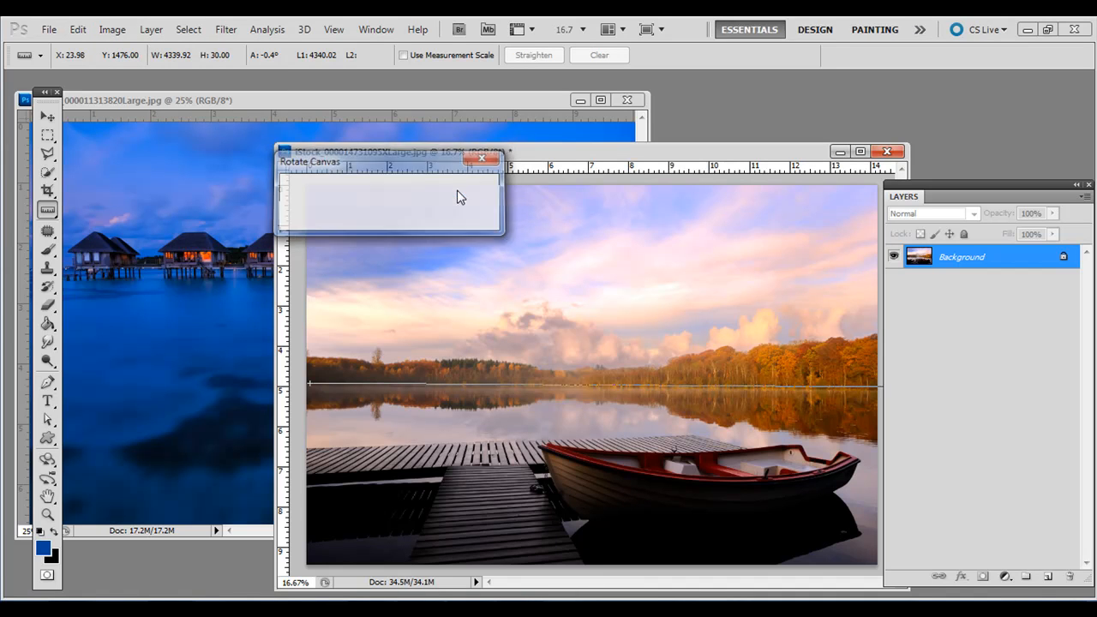
{"action": "left_click_drag", "start_coordinate": [620, 157], "coordinate": [595, 148]}
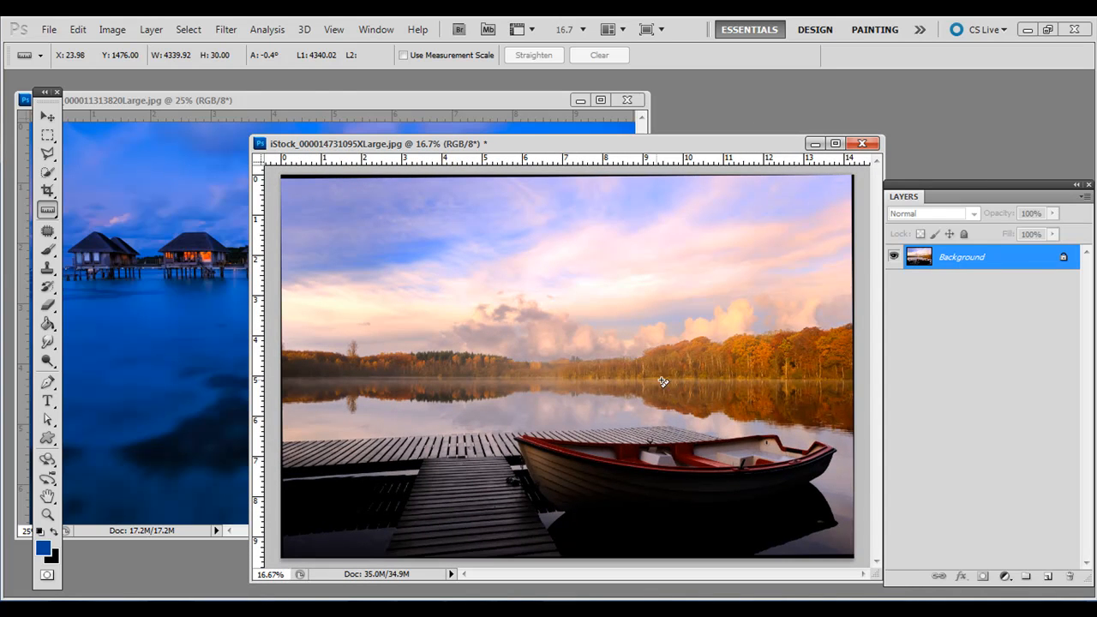
Step: Bring the bungalow photo forward and draw a Ruler tool line along its horizon across the full image width
{"action": "left_click", "coordinate": [301, 100]}
{"action": "left_click_drag", "start_coordinate": [300, 100], "coordinate": [402, 97]}
{"action": "mouse_move", "coordinate": [129, 273]}
{"action": "left_mouse_down"}
{"action": "mouse_move", "coordinate": [501, 291]}
{"action": "mouse_move", "coordinate": [754, 259]}
{"action": "mouse_move", "coordinate": [739, 265]}
{"action": "left_mouse_up"}
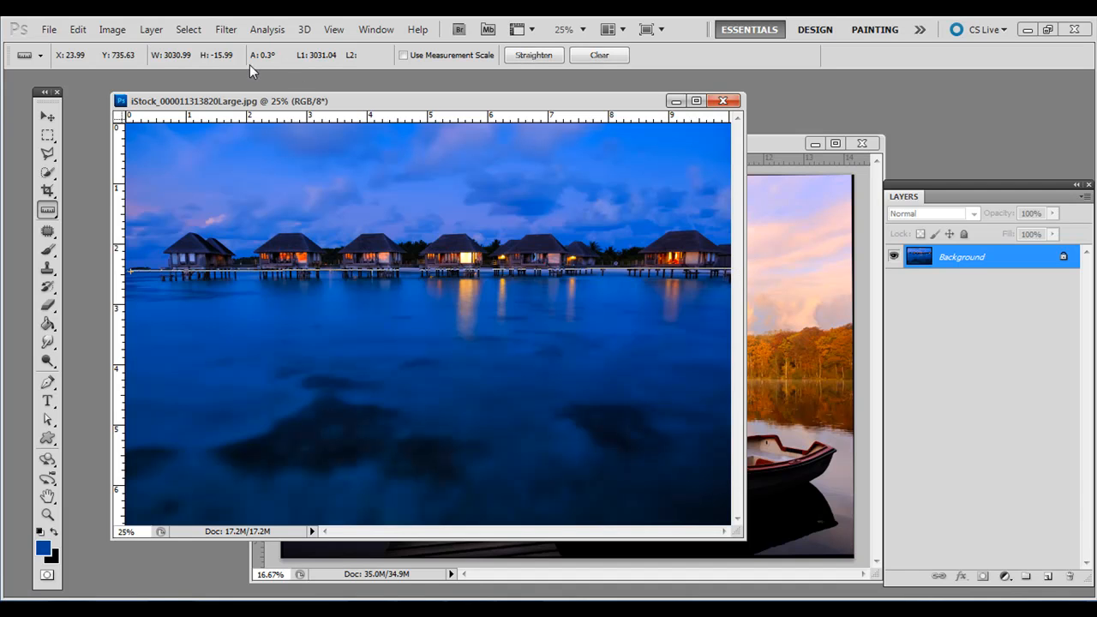
Step: Straighten the bungalow photo by rotating its canvas 0.3° clockwise
{"action": "left_click", "coordinate": [113, 30]}
{"action": "mouse_move", "coordinate": [161, 176]}
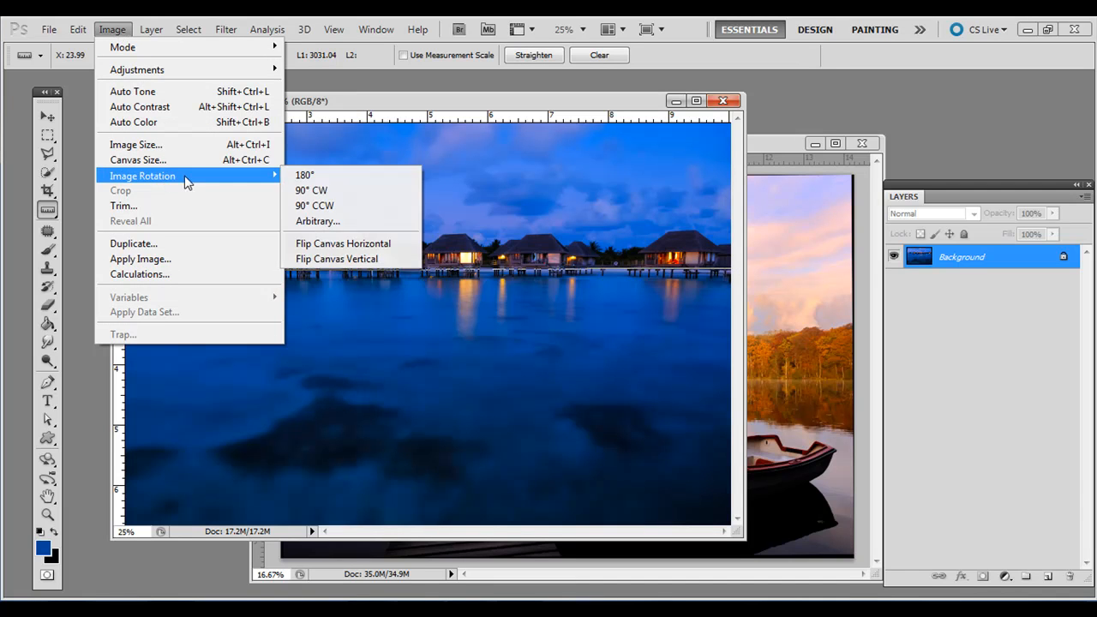
{"action": "left_click", "coordinate": [316, 222]}
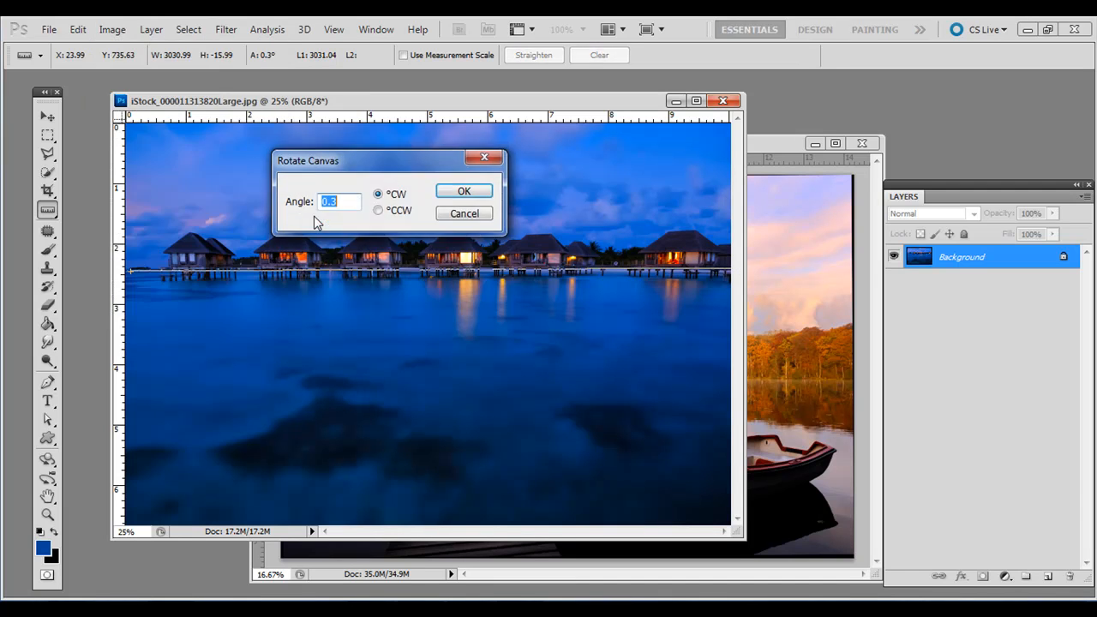
{"action": "left_click", "coordinate": [480, 191]}
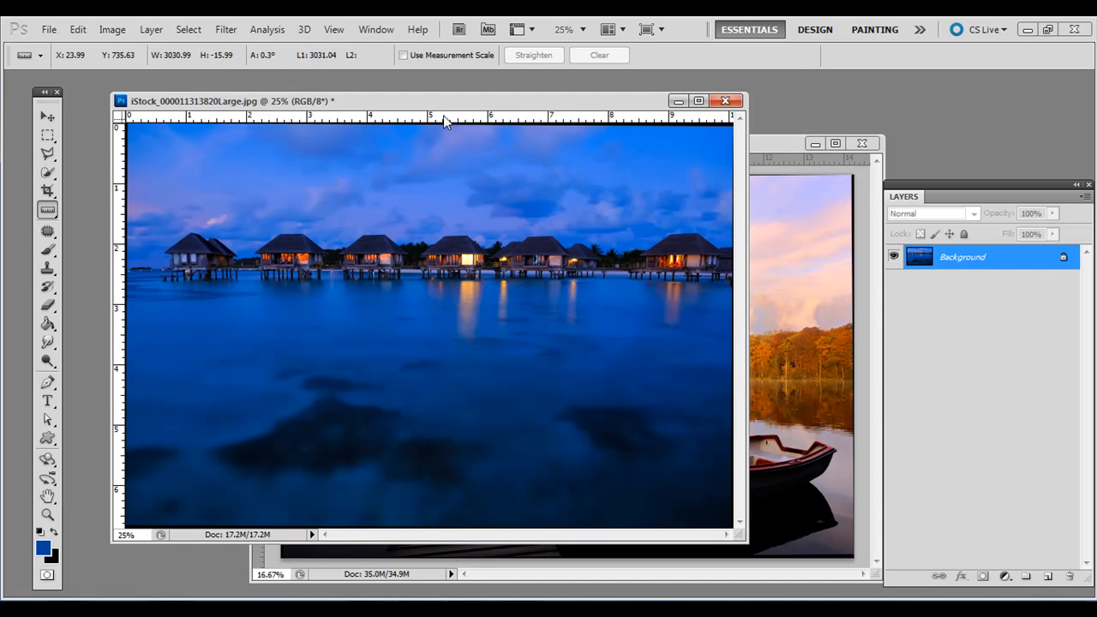
Step: Enlarge the bungalow photo's window and crop the image just inside its edges to remove the borders left by the rotation
{"action": "left_click_drag", "start_coordinate": [742, 537], "coordinate": [806, 574]}
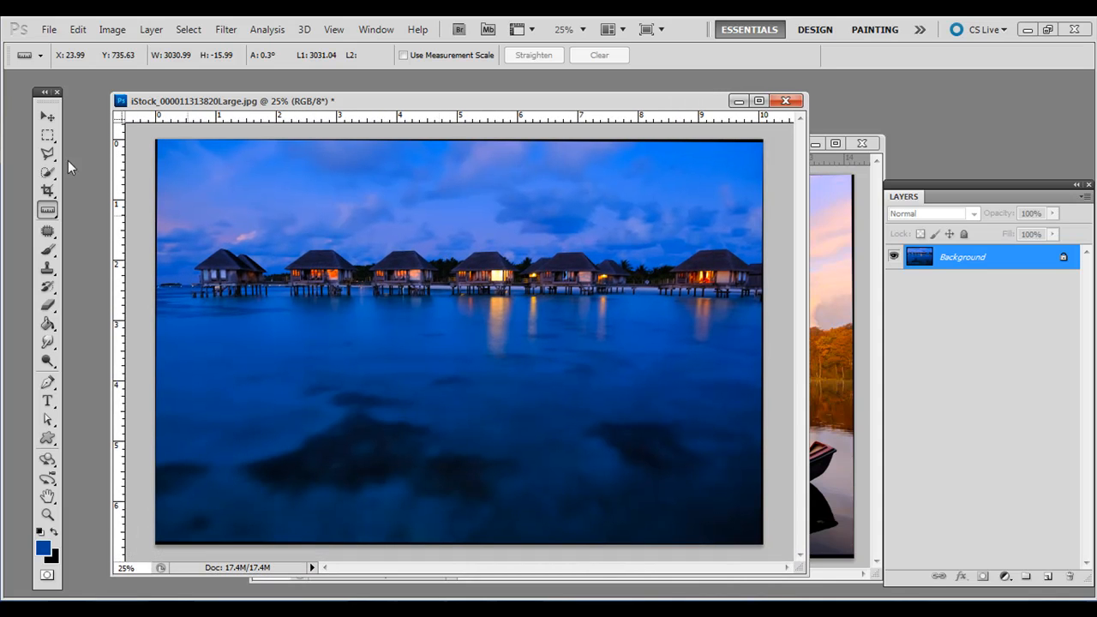
{"action": "left_click", "coordinate": [47, 190]}
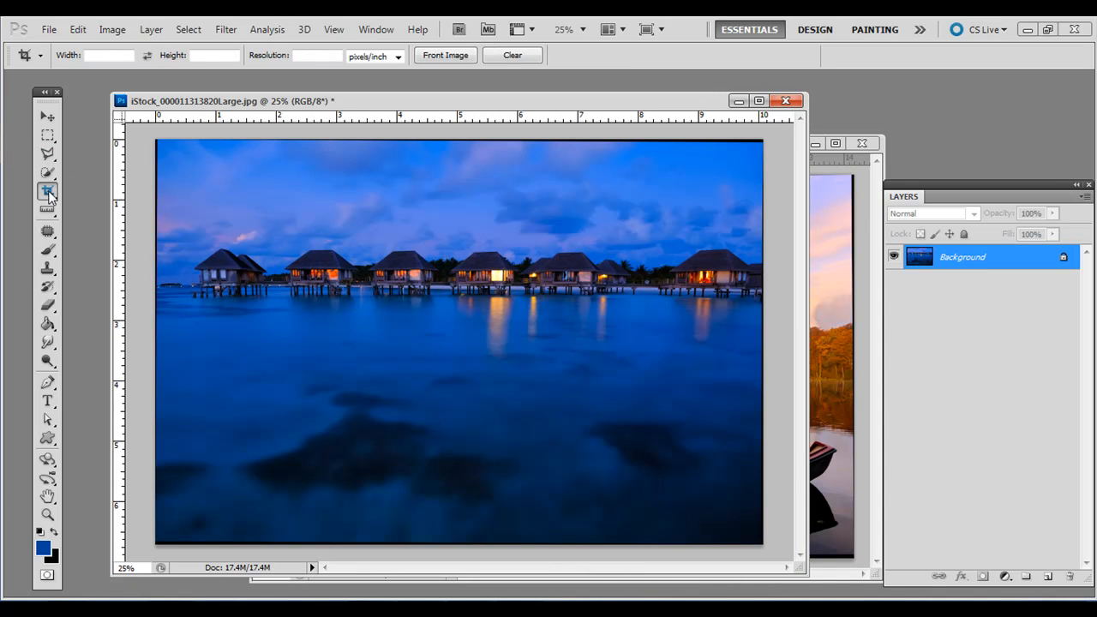
{"action": "left_click", "coordinate": [134, 192]}
{"action": "left_click_drag", "start_coordinate": [164, 145], "coordinate": [754, 538]}
{"action": "key", "text": "Return"}
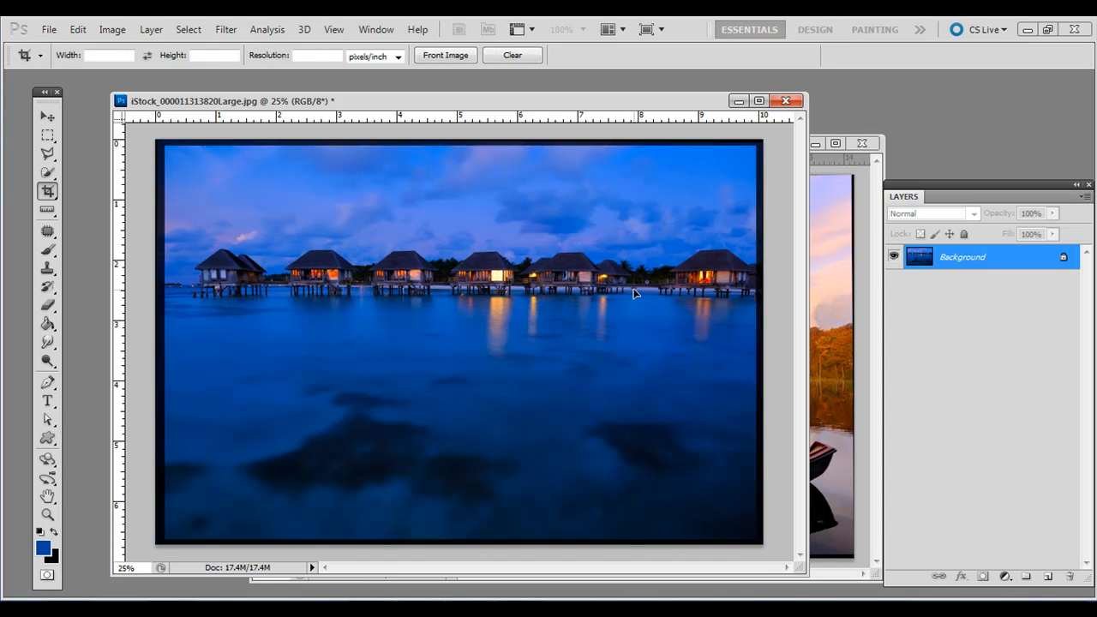
Step: Crop the boat photo just inside its edges to remove the borders left by the rotation
{"action": "left_click", "coordinate": [840, 186]}
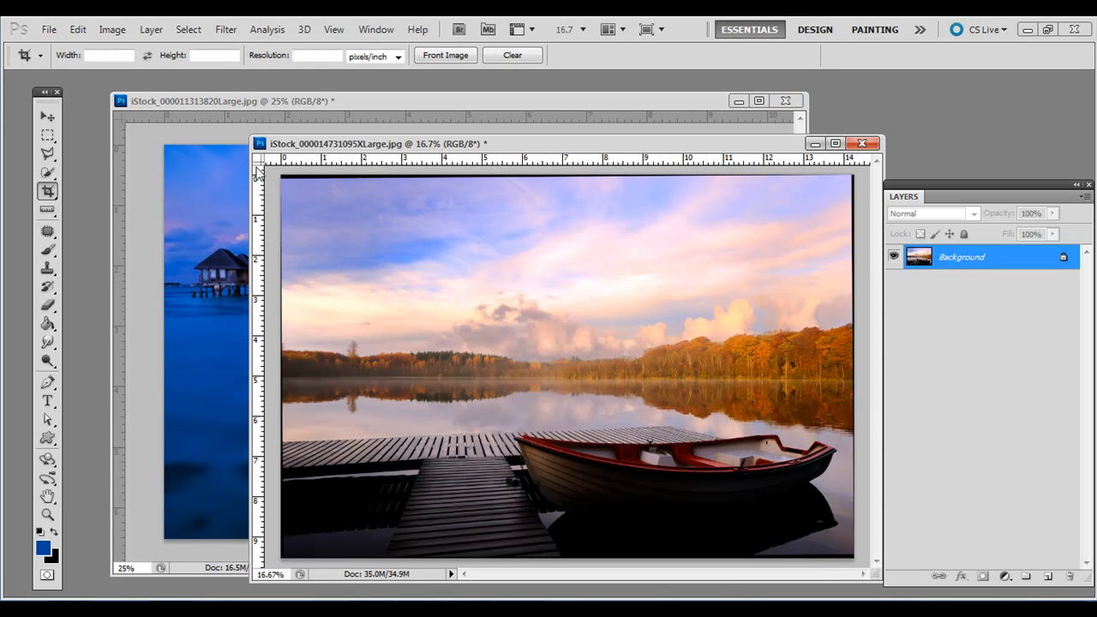
{"action": "left_click_drag", "start_coordinate": [286, 184], "coordinate": [842, 549]}
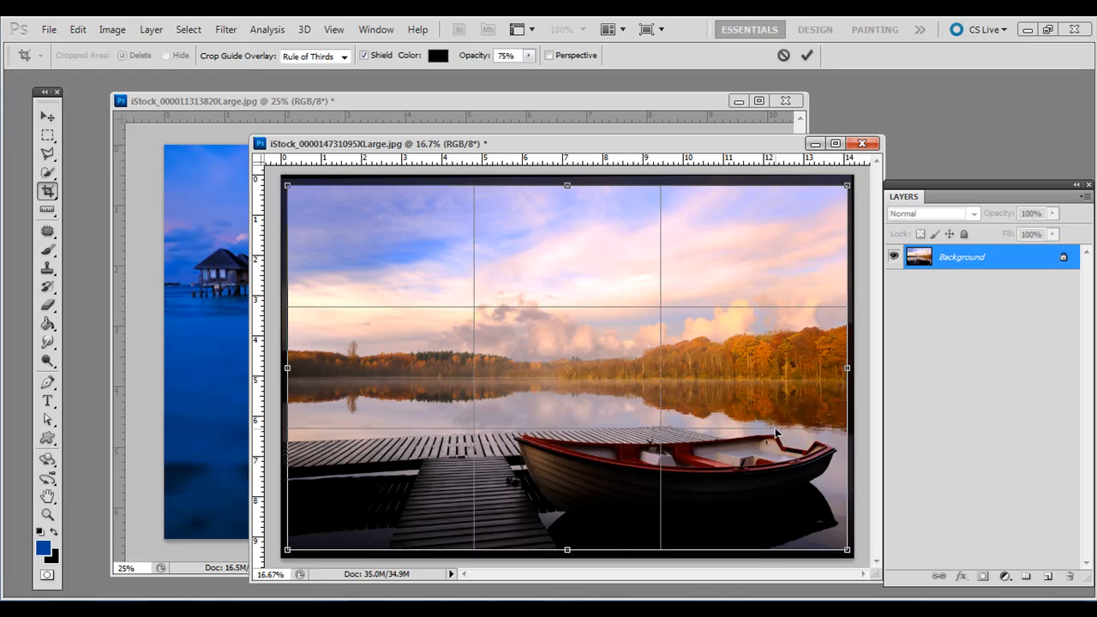
{"action": "key", "text": "Return"}
Step: Copy the boat photo into the bungalow document as a new layer with the Move tool
{"action": "left_click", "coordinate": [48, 117]}
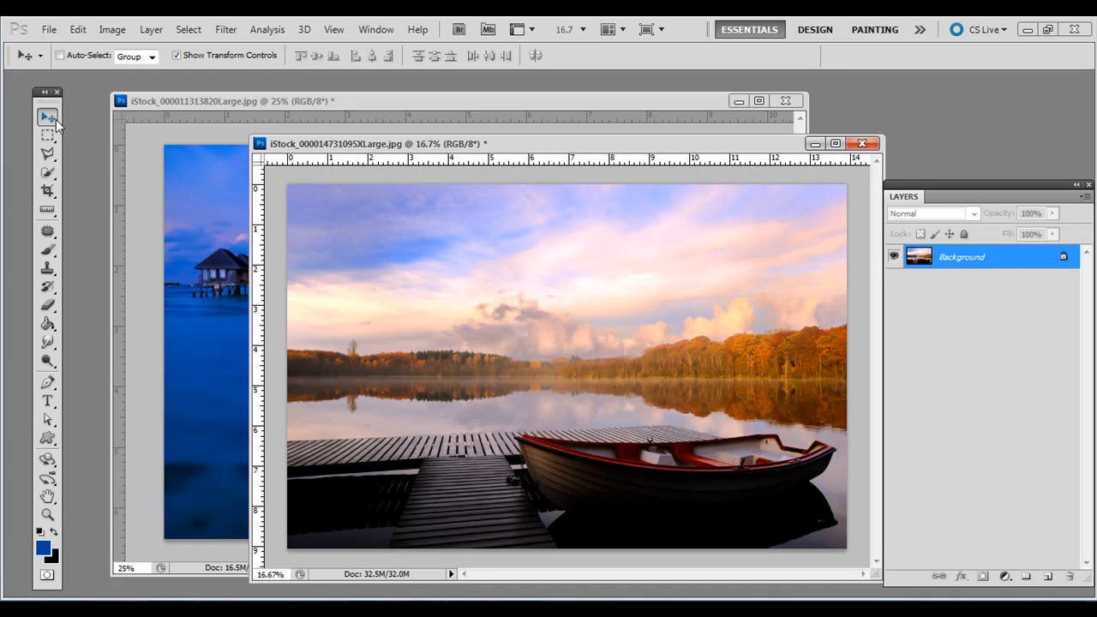
{"action": "left_click_drag", "start_coordinate": [407, 146], "coordinate": [468, 161]}
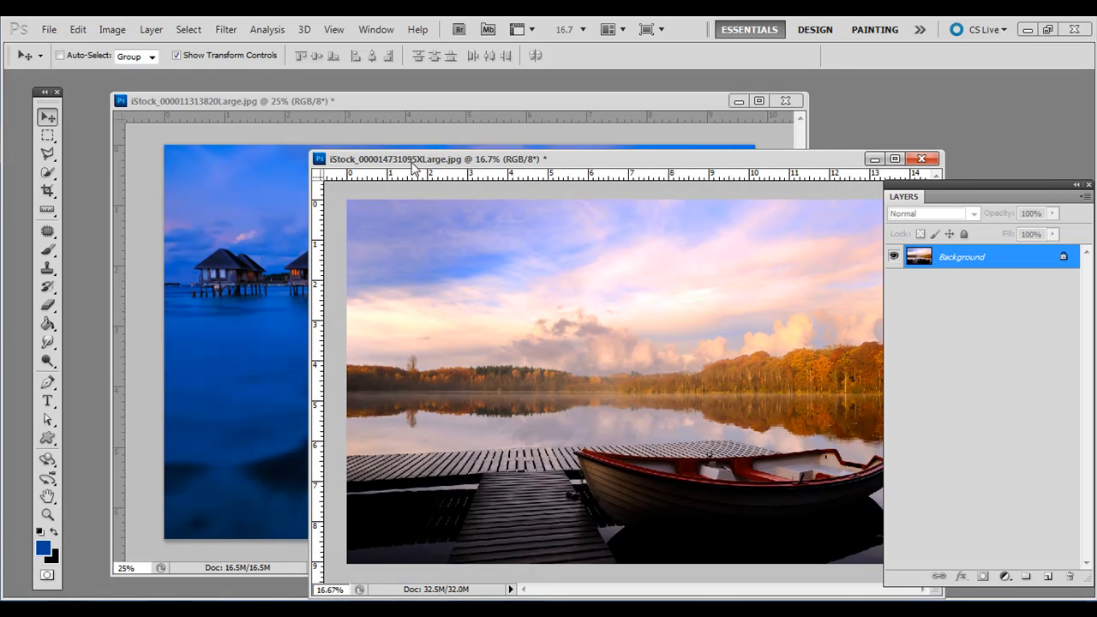
{"action": "left_click_drag", "start_coordinate": [572, 274], "coordinate": [233, 306]}
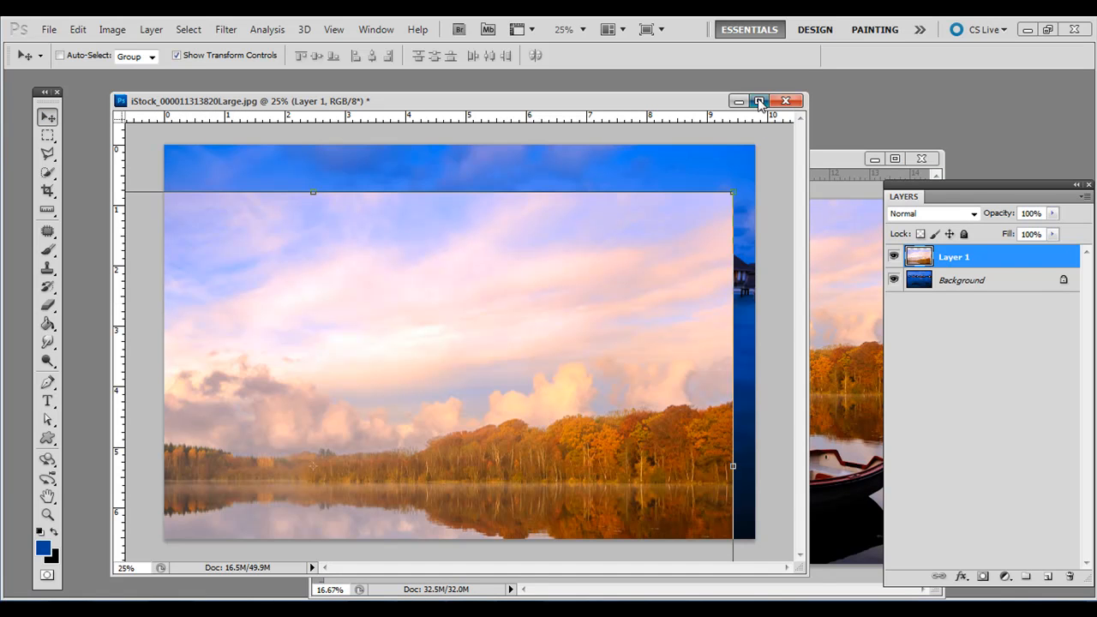
Step: Scale the boat layer to about 75% and position it so it covers the whole canvas
{"action": "left_click", "coordinate": [758, 101]}
{"action": "key", "text": "ctrl+minus"}
{"action": "key", "text": "ctrl+minus"}
{"action": "key", "text": "ctrl+minus"}
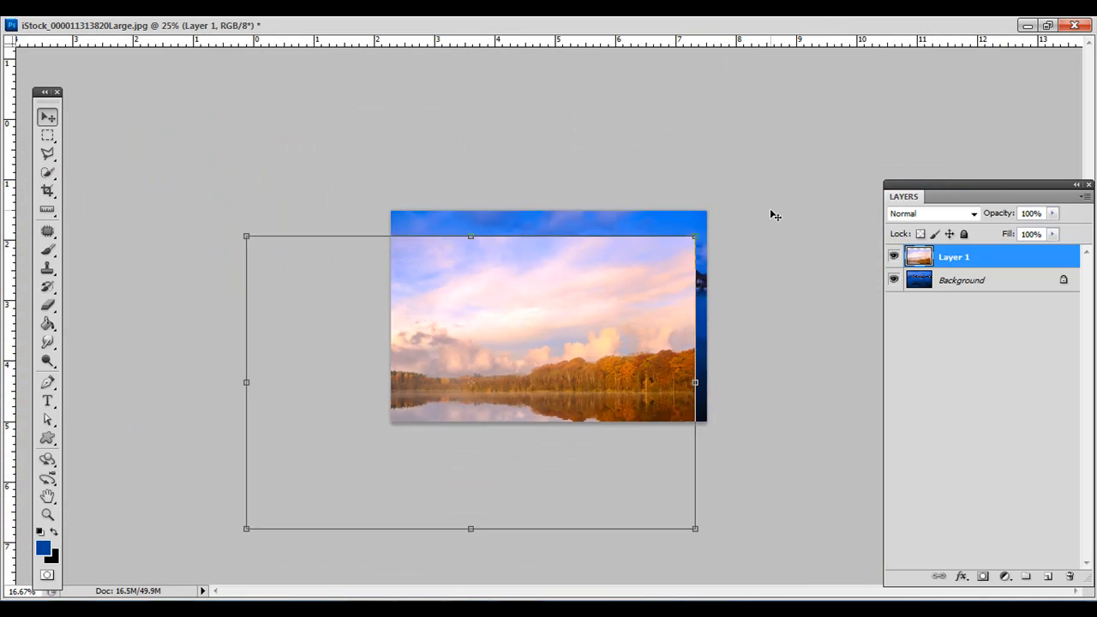
{"action": "left_click_drag", "start_coordinate": [603, 317], "coordinate": [532, 340]}
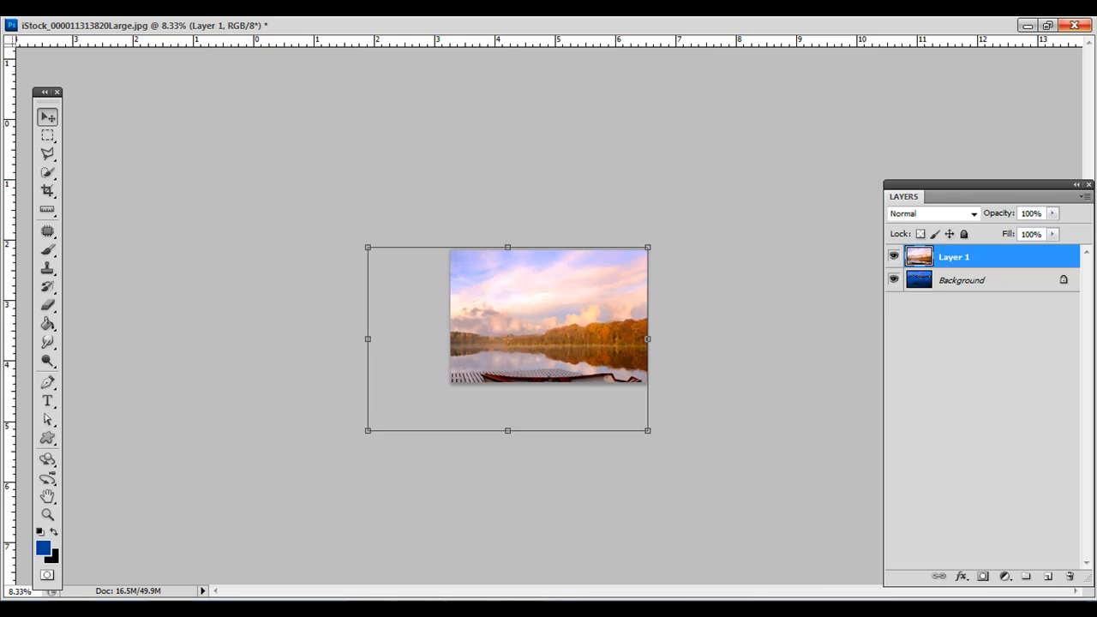
{"action": "left_click", "coordinate": [1047, 25]}
{"action": "left_click_drag", "start_coordinate": [278, 459], "coordinate": [370, 439]}
{"action": "left_click_drag", "start_coordinate": [371, 439], "coordinate": [355, 419]}
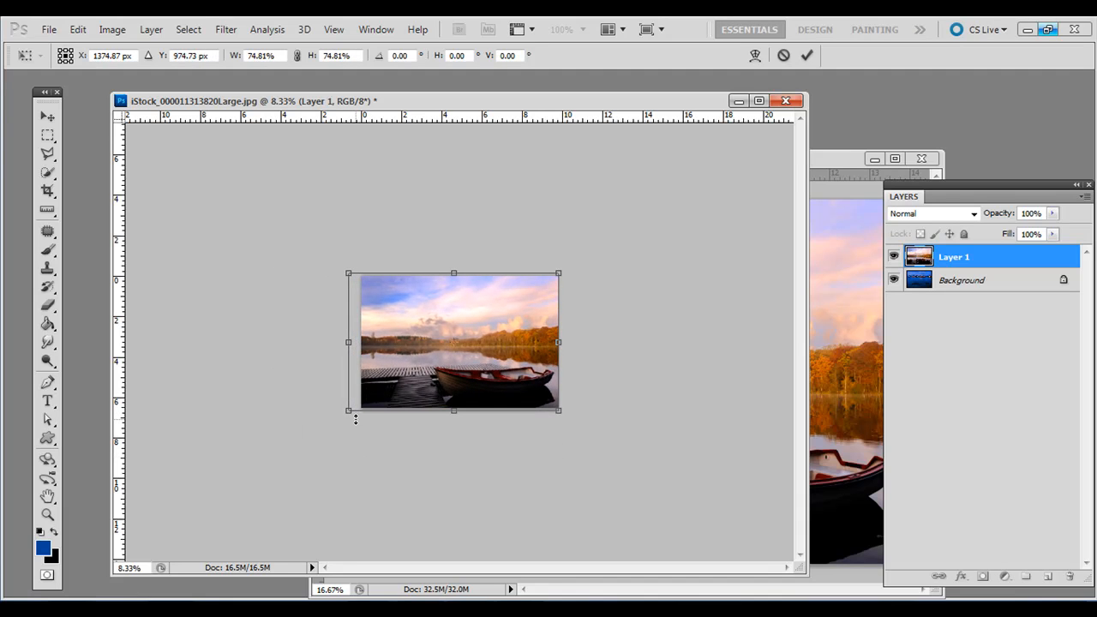
{"action": "key", "text": "Return"}
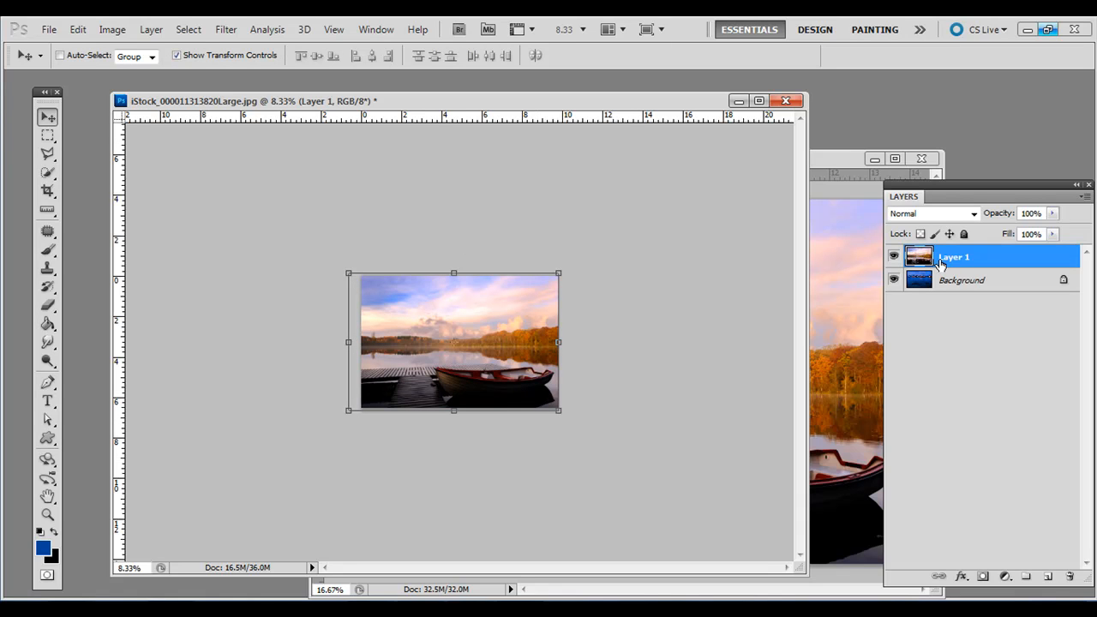
Step: Minimize the original boat photo's window, unlock the bungalow Background layer and place it above the boat layer
{"action": "left_click", "coordinate": [873, 159]}
{"action": "left_click", "coordinate": [959, 292]}
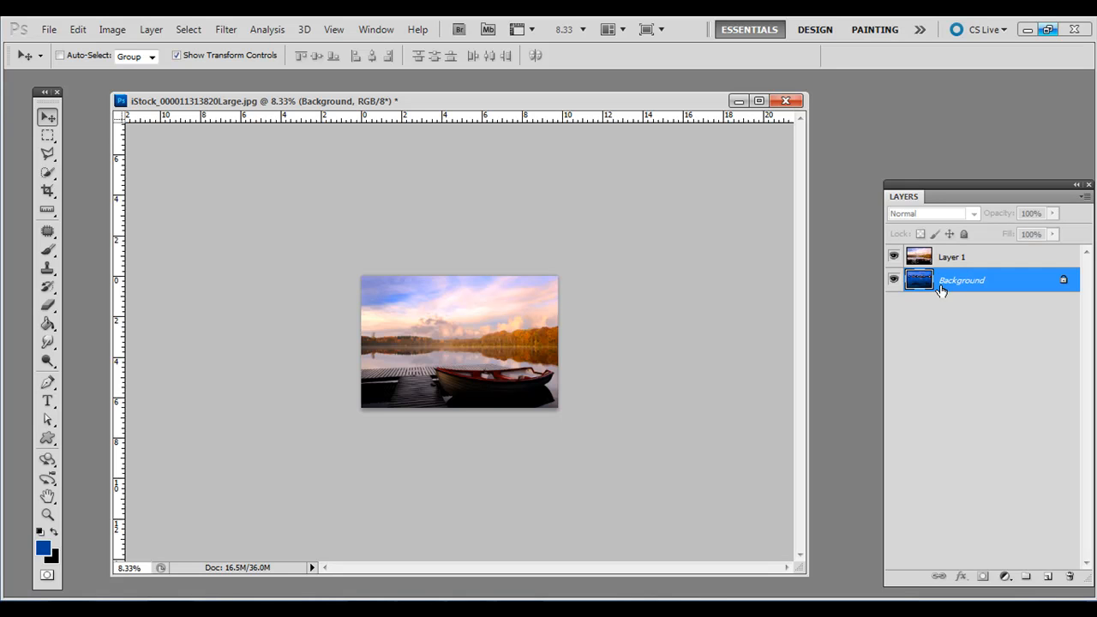
{"action": "double_click", "coordinate": [940, 288]}
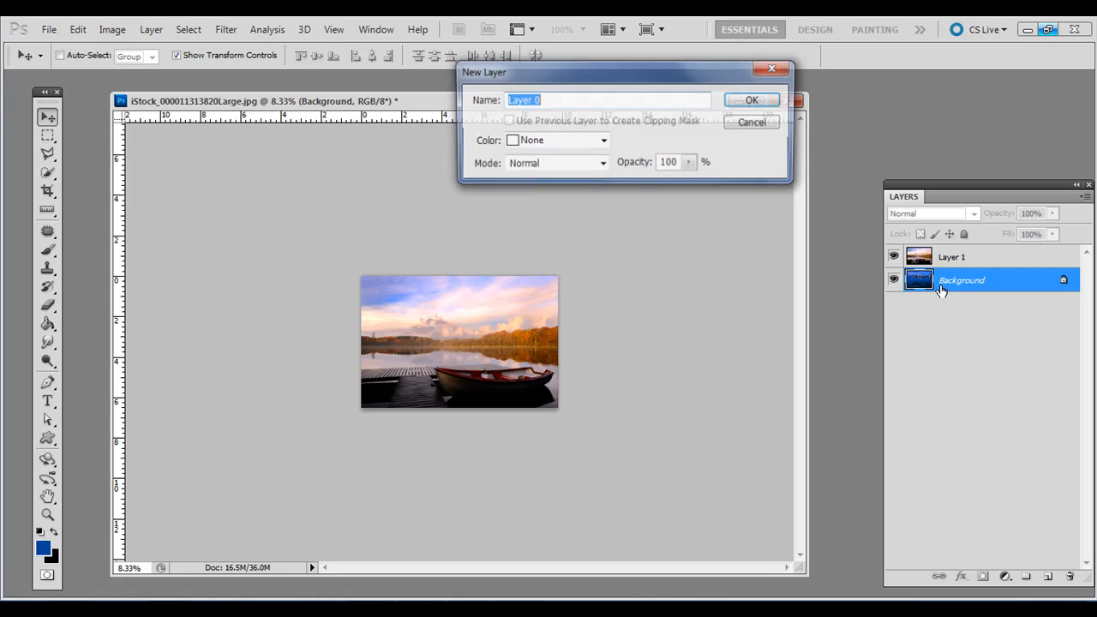
{"action": "left_click", "coordinate": [754, 124]}
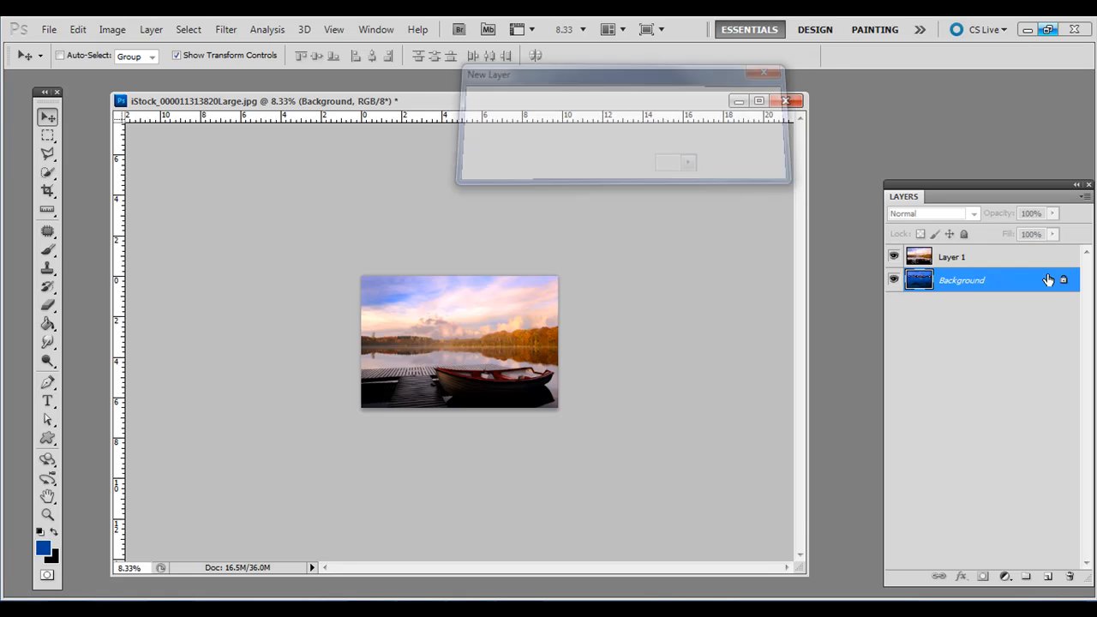
{"action": "left_click_drag", "start_coordinate": [1063, 280], "coordinate": [1070, 576]}
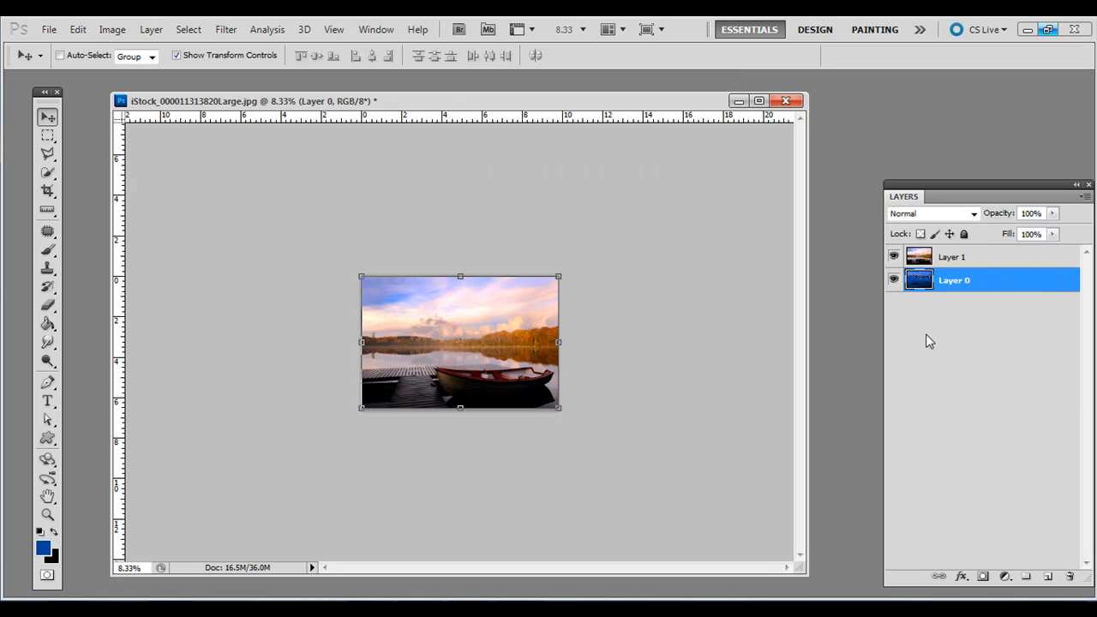
{"action": "left_click_drag", "start_coordinate": [915, 285], "coordinate": [923, 257]}
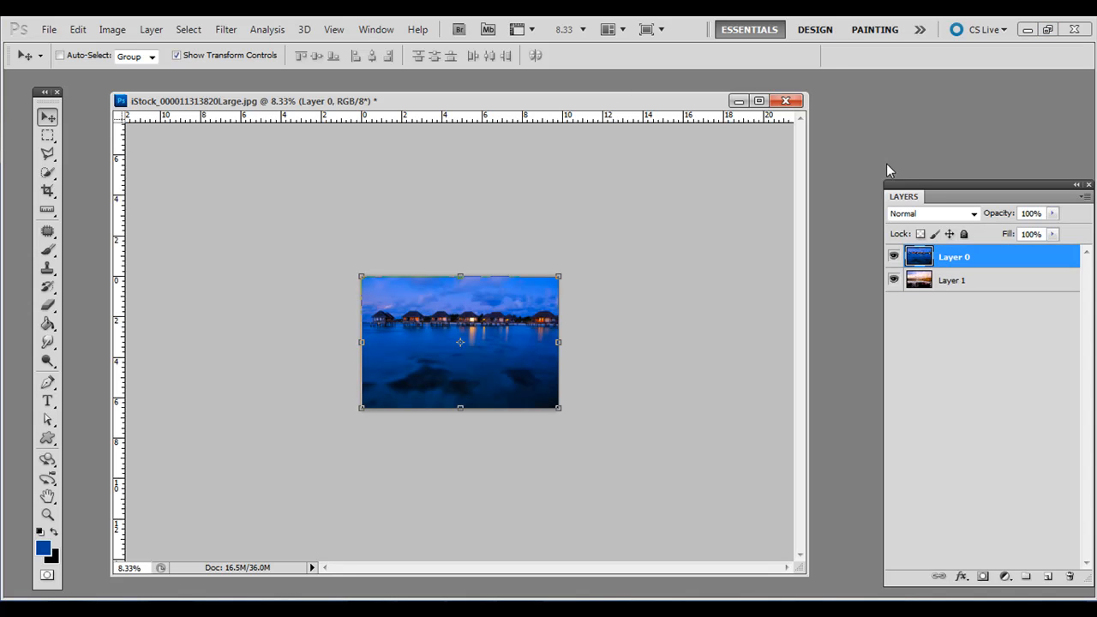
{"action": "left_click_drag", "start_coordinate": [923, 183], "coordinate": [863, 124]}
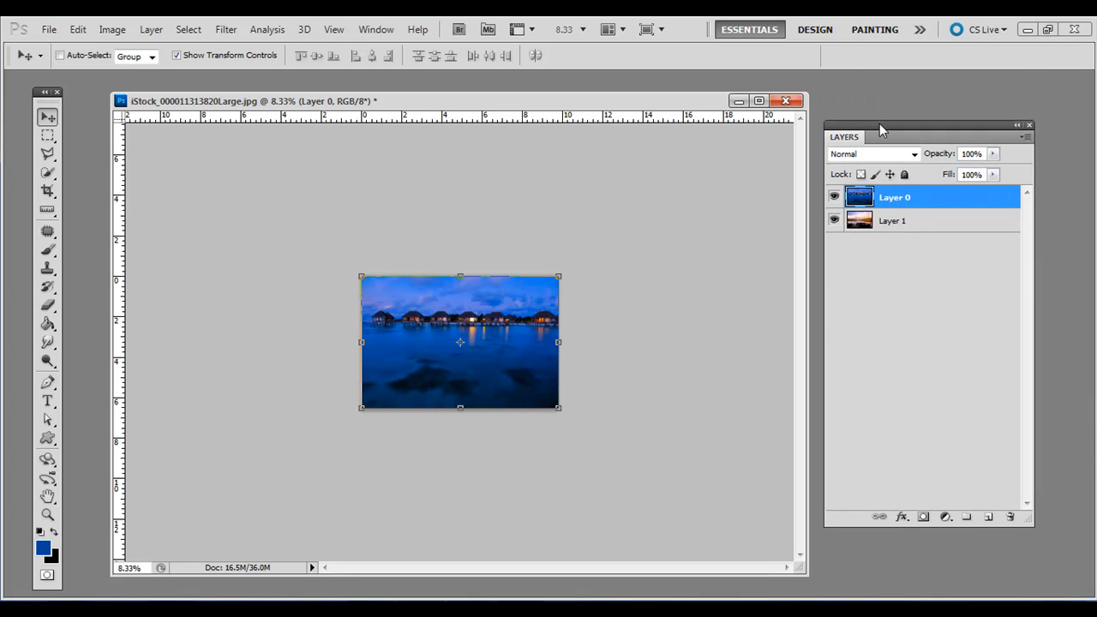
Step: Set the bungalow layer's opacity to 50%
{"action": "key", "text": "ctrl+plus"}
{"action": "key", "text": "ctrl+plus"}
{"action": "key", "text": "ctrl+plus"}
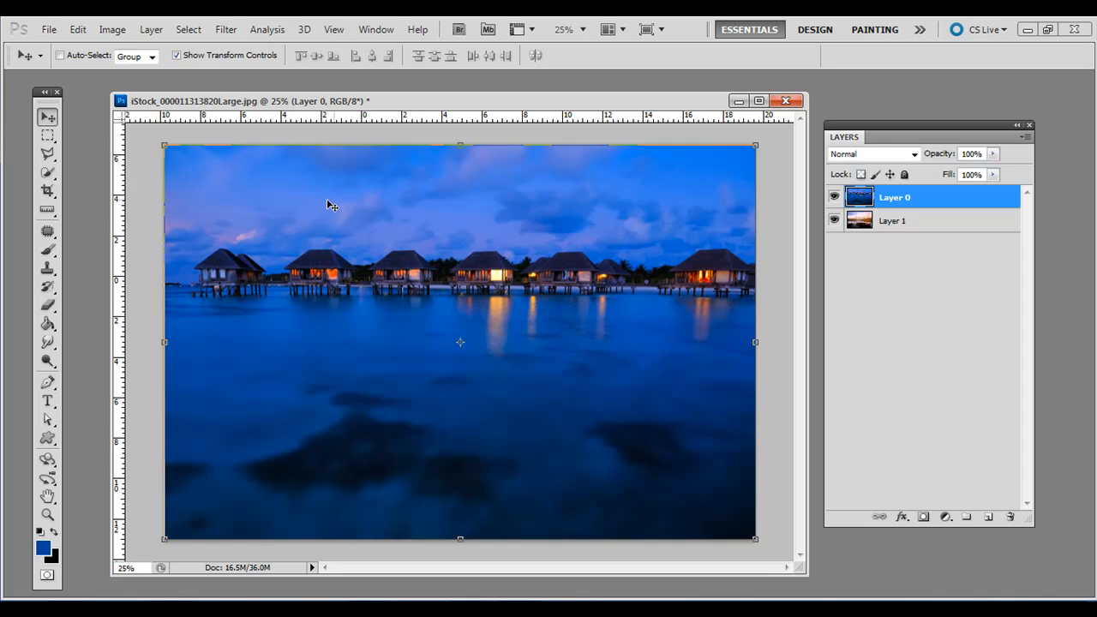
{"action": "left_click", "coordinate": [48, 136]}
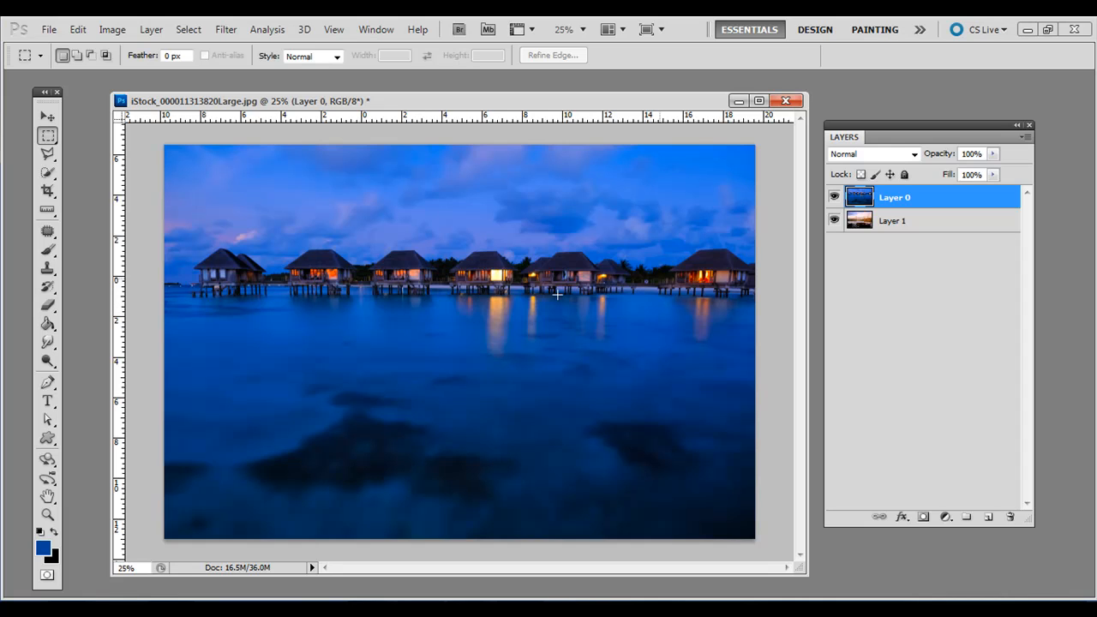
{"action": "left_click", "coordinate": [994, 154]}
{"action": "left_click_drag", "start_coordinate": [958, 169], "coordinate": [952, 170]}
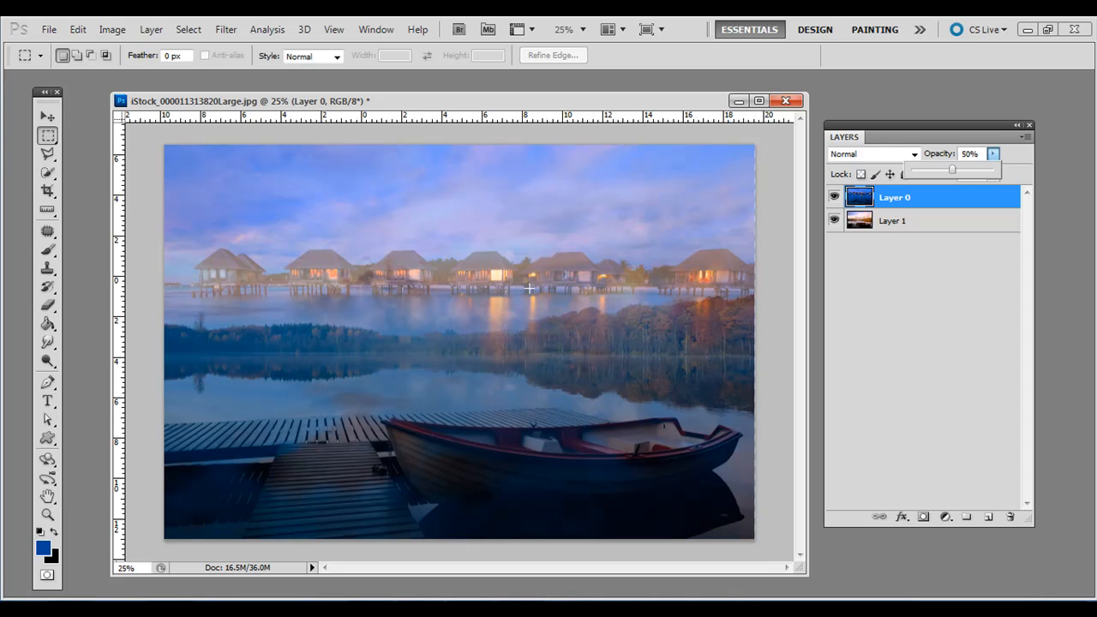
Step: Enlarge the bungalow layer to about 118% and move it down so the bungalows line up with the boat photo's far shoreline
{"action": "left_click", "coordinate": [47, 116]}
{"action": "left_click_drag", "start_coordinate": [326, 180], "coordinate": [325, 241]}
{"action": "key", "text": "ctrl+t"}
{"action": "left_click_drag", "start_coordinate": [757, 199], "coordinate": [836, 137]}
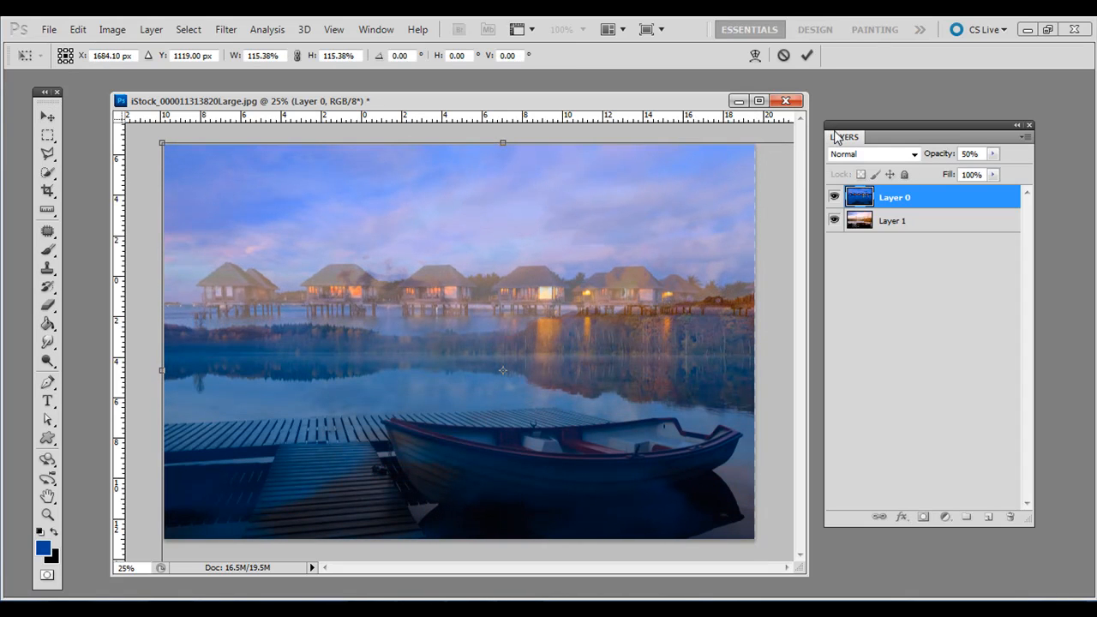
{"action": "left_click_drag", "start_coordinate": [622, 220], "coordinate": [624, 275]}
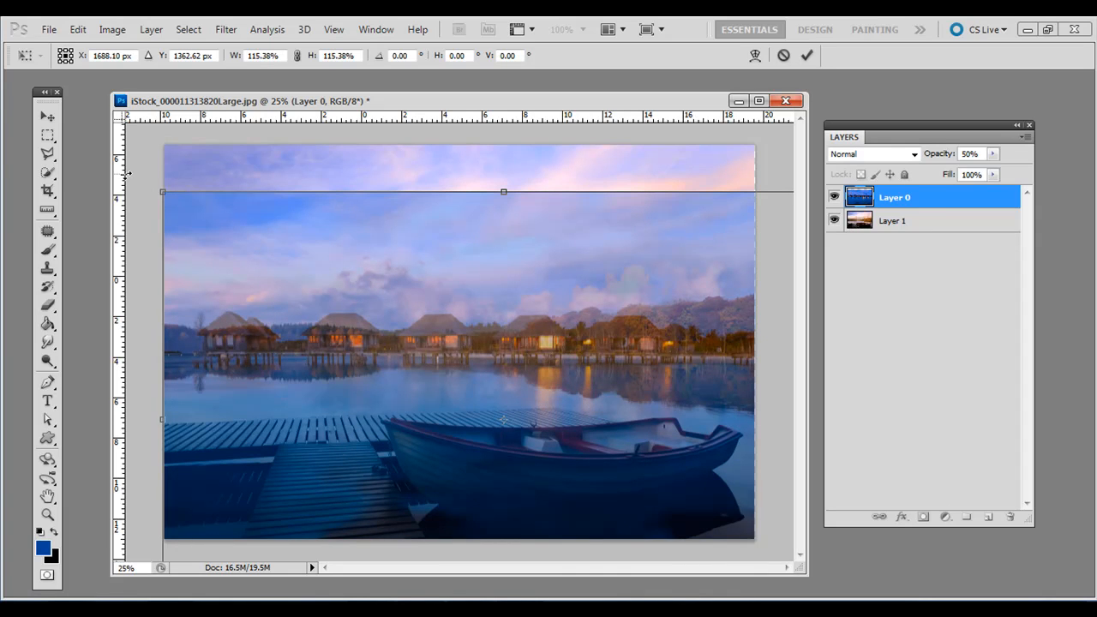
{"action": "left_click_drag", "start_coordinate": [159, 191], "coordinate": [147, 166]}
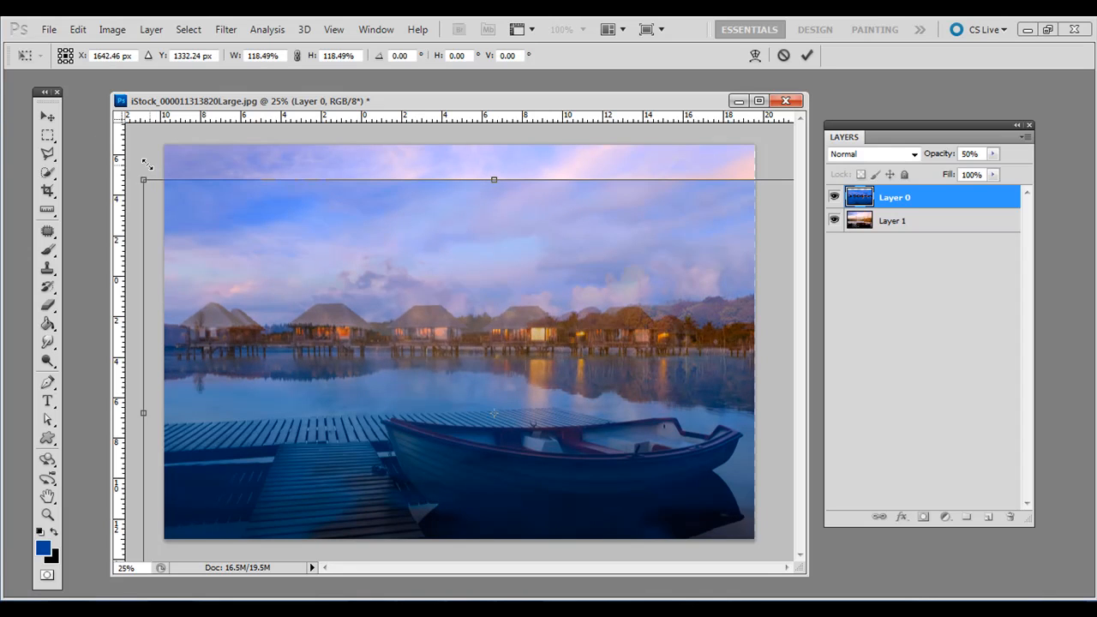
{"action": "mouse_move", "coordinate": [369, 242]}
{"action": "left_mouse_down"}
{"action": "mouse_move", "coordinate": [393, 385]}
{"action": "mouse_move", "coordinate": [378, 232]}
{"action": "mouse_move", "coordinate": [381, 289]}
{"action": "mouse_move", "coordinate": [384, 257]}
{"action": "mouse_move", "coordinate": [375, 260]}
{"action": "left_mouse_up"}
{"action": "key", "text": "Return"}
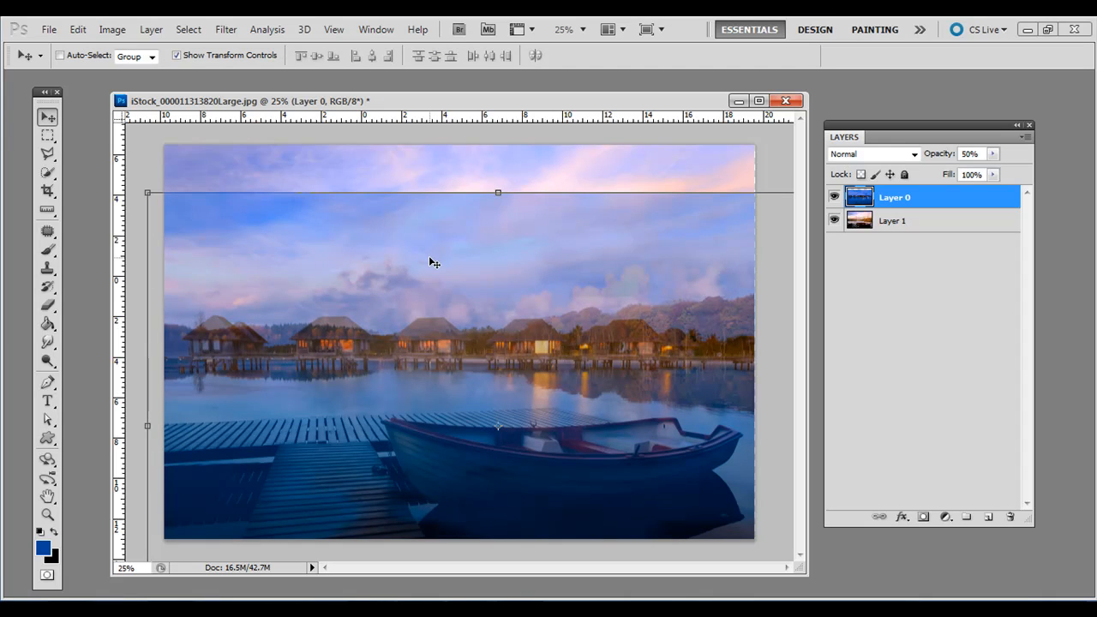
Step: Compare the bungalow layer at full opacity, and set its opacity to 58%
{"action": "left_click", "coordinate": [47, 136]}
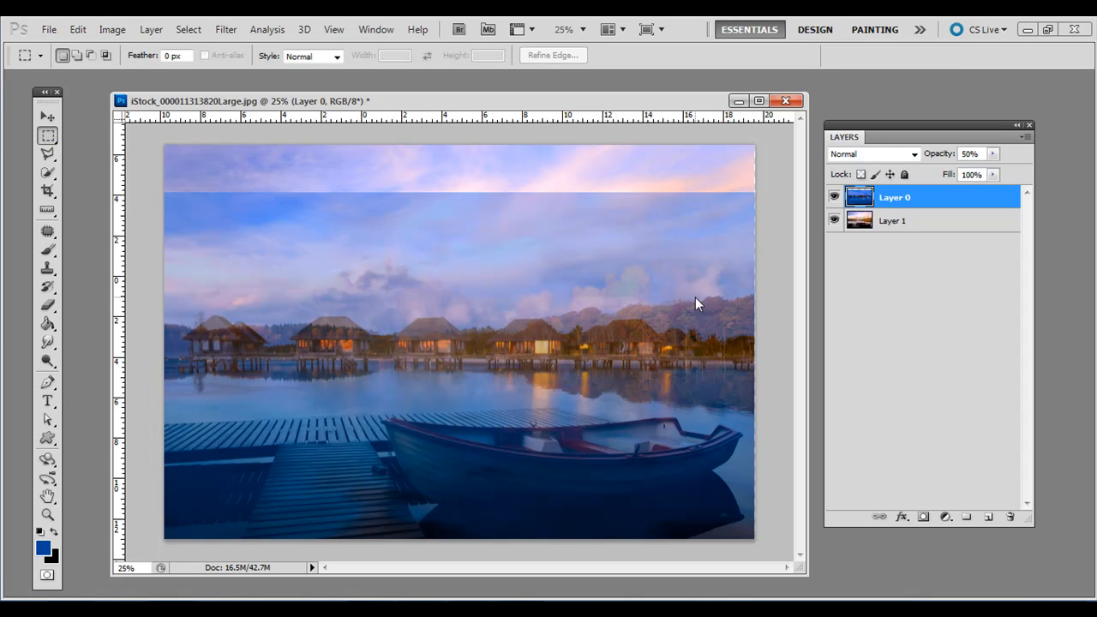
{"action": "left_click", "coordinate": [992, 154]}
{"action": "left_click_drag", "start_coordinate": [983, 167], "coordinate": [1046, 185]}
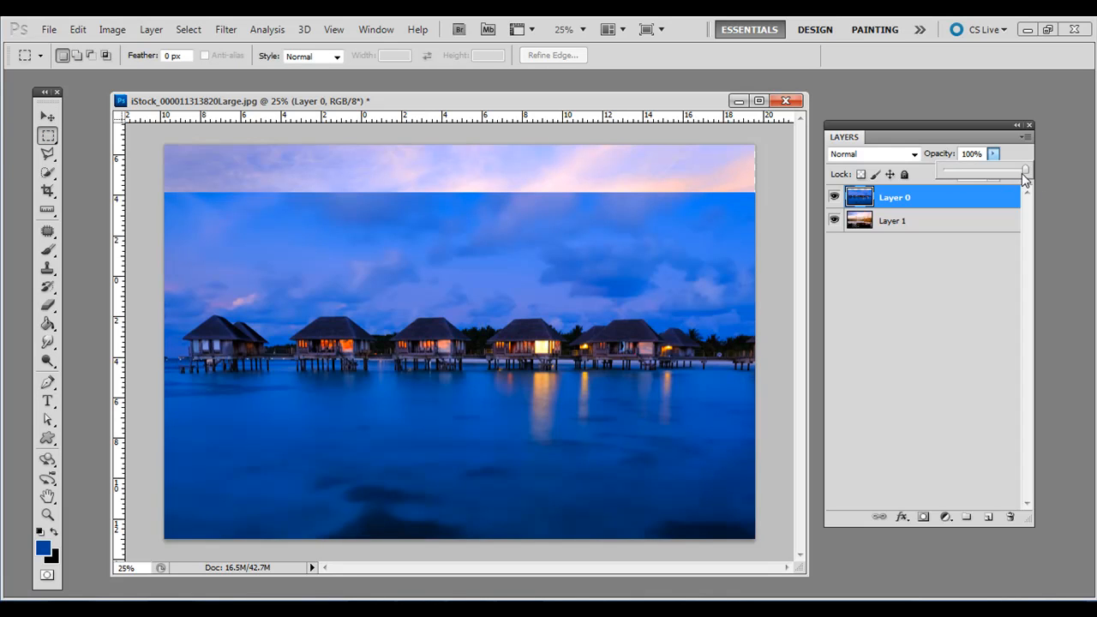
{"action": "left_click_drag", "start_coordinate": [976, 172], "coordinate": [1041, 171]}
{"action": "left_click_drag", "start_coordinate": [1025, 170], "coordinate": [992, 172]}
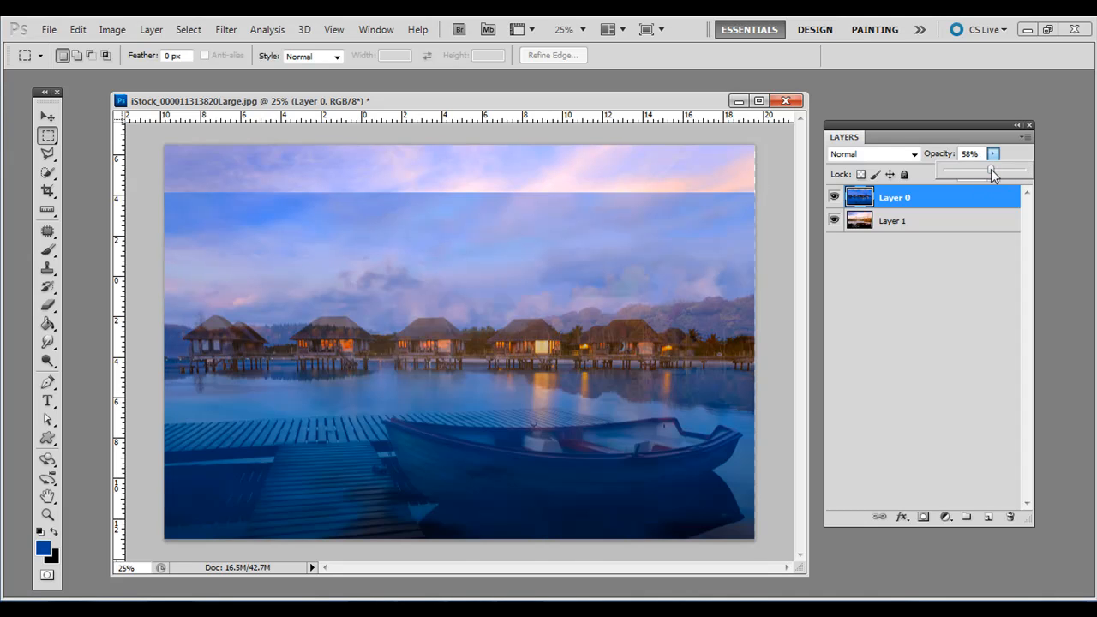
{"action": "left_click", "coordinate": [993, 154]}
{"action": "left_click", "coordinate": [994, 155]}
{"action": "left_click", "coordinate": [986, 156]}
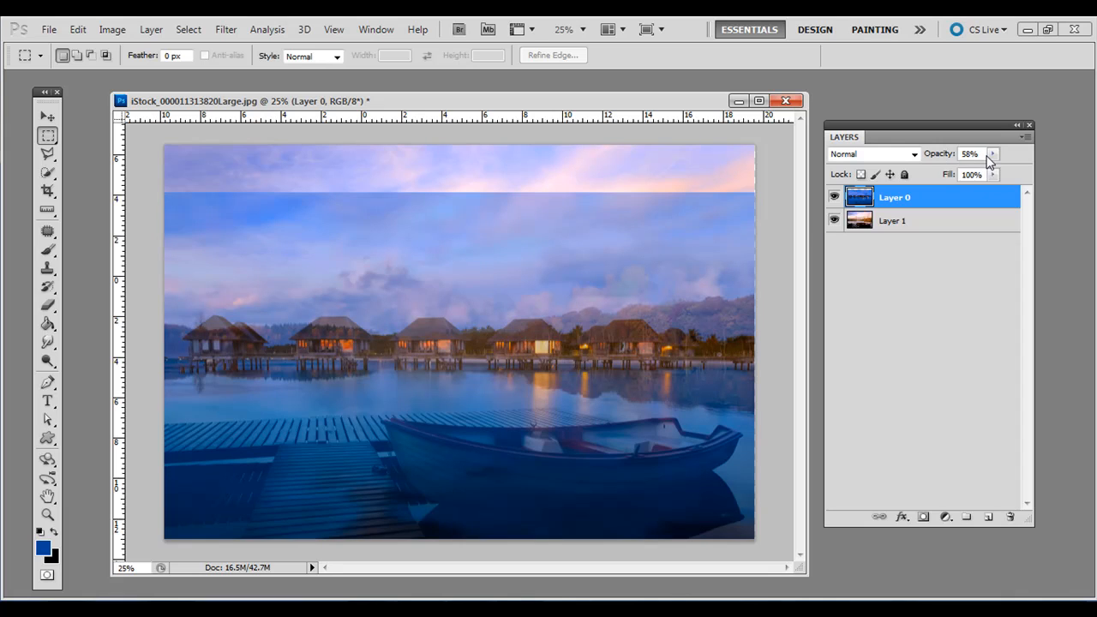
Step: Add a layer mask to the bungalow layer, select the Brush tool and check the brush's size and hardness
{"action": "left_click", "coordinate": [923, 519]}
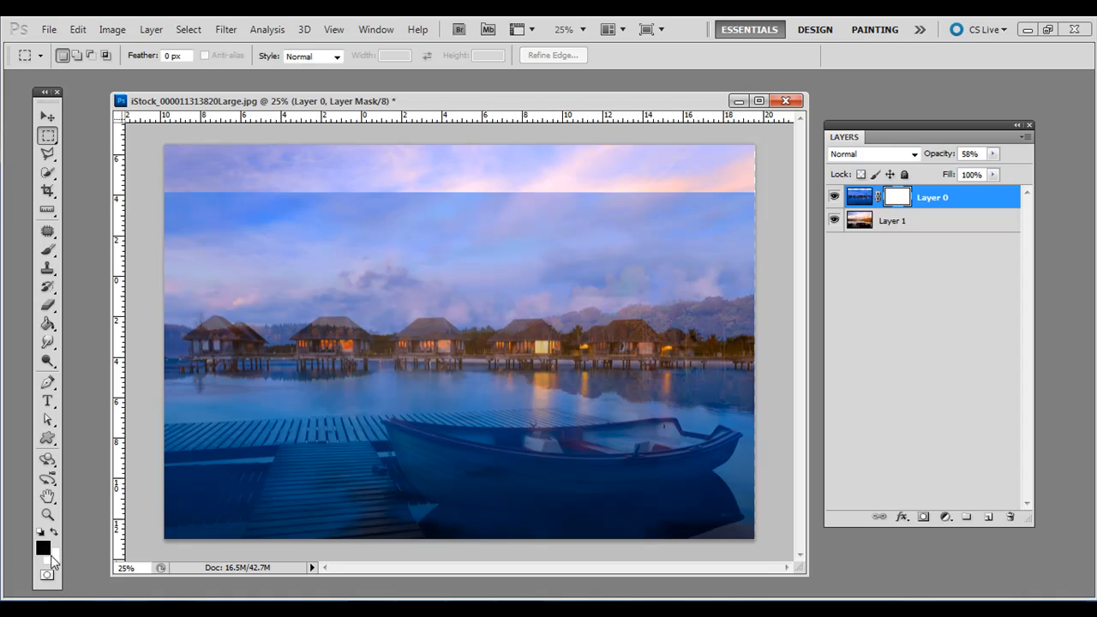
{"action": "left_click", "coordinate": [47, 252]}
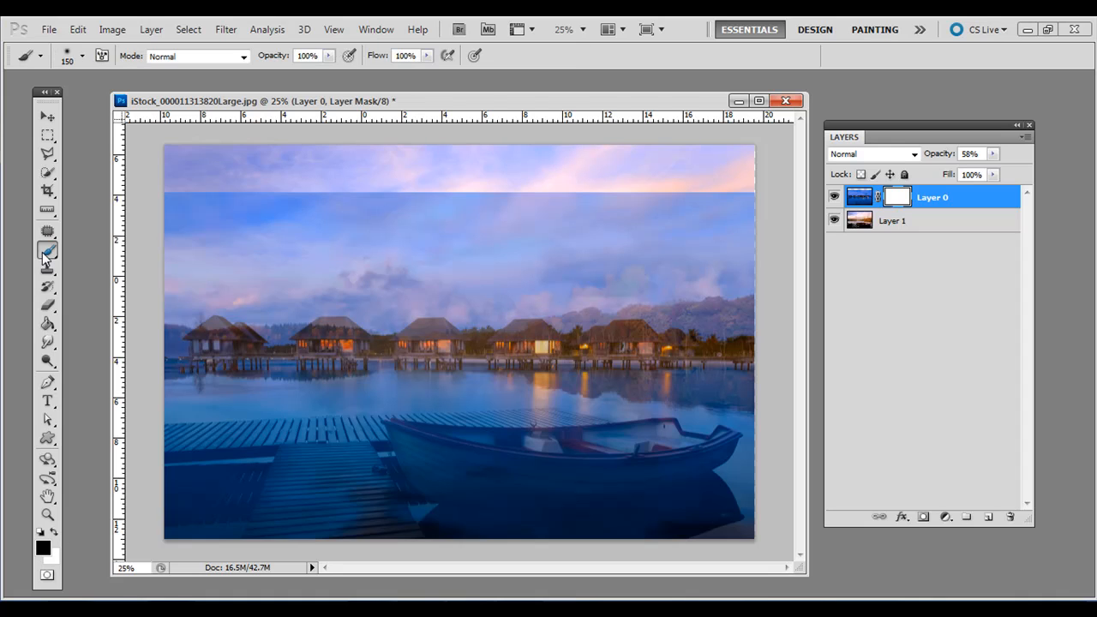
{"action": "right_click", "coordinate": [45, 255]}
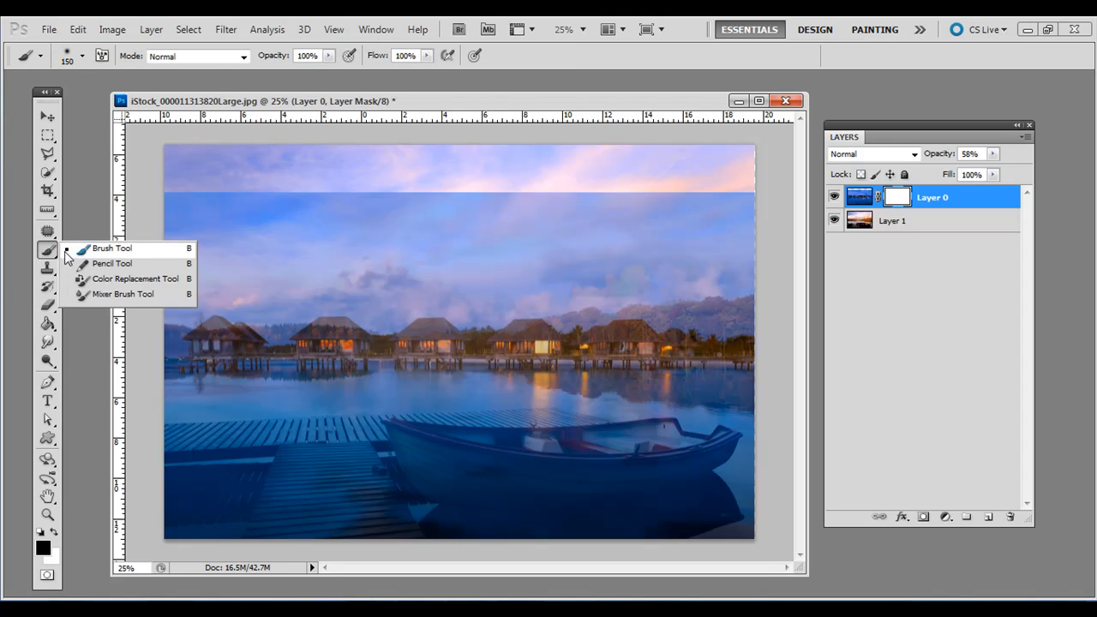
{"action": "left_click", "coordinate": [71, 250]}
{"action": "left_click", "coordinate": [82, 58]}
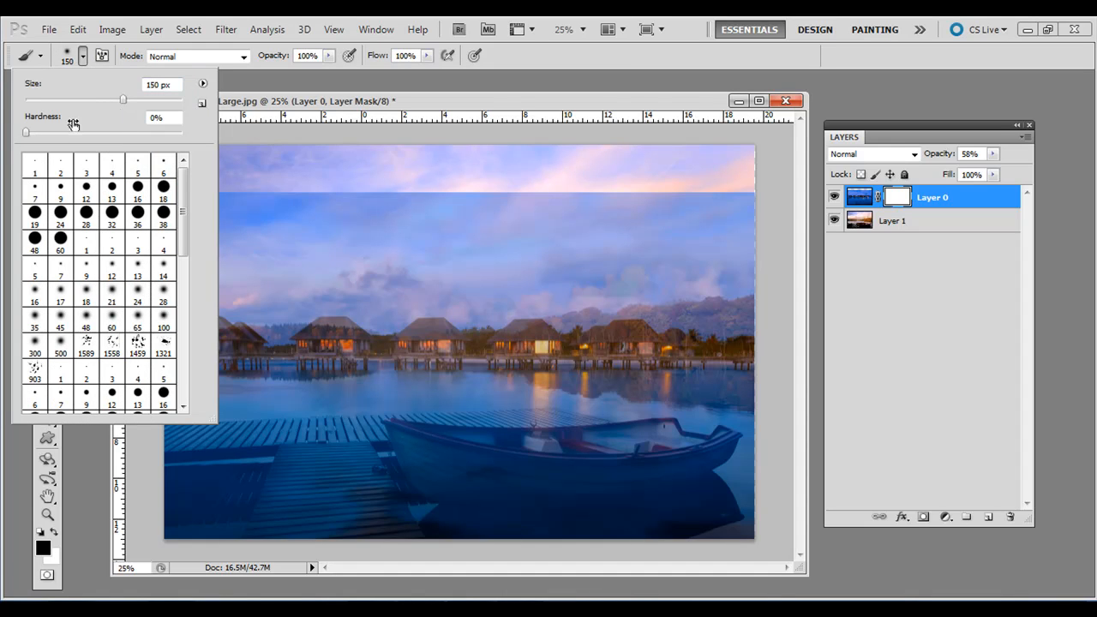
{"action": "left_click", "coordinate": [82, 58]}
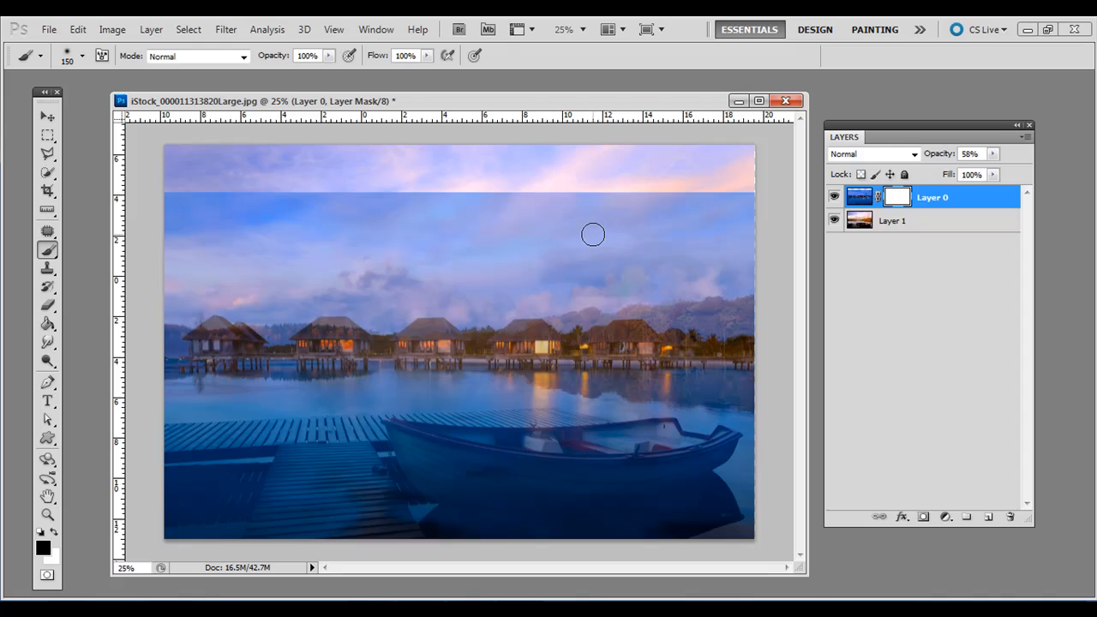
Step: Paint black on the bungalow layer's mask across the upper sky, enlarging the brush to 600 px
{"action": "mouse_move", "coordinate": [517, 214]}
{"action": "left_mouse_down"}
{"action": "mouse_move", "coordinate": [444, 197]}
{"action": "mouse_move", "coordinate": [766, 202]}
{"action": "mouse_move", "coordinate": [751, 175]}
{"action": "mouse_move", "coordinate": [515, 201]}
{"action": "mouse_move", "coordinate": [170, 212]}
{"action": "mouse_move", "coordinate": [164, 232]}
{"action": "mouse_move", "coordinate": [253, 255]}
{"action": "mouse_move", "coordinate": [741, 229]}
{"action": "mouse_move", "coordinate": [763, 247]}
{"action": "mouse_move", "coordinate": [701, 252]}
{"action": "left_mouse_up"}
{"action": "key", "text": "bracketright"}
{"action": "key", "text": "bracketright"}
{"action": "key", "text": "bracketright"}
{"action": "key", "text": "bracketright"}
{"action": "key", "text": "bracketright"}
{"action": "key", "text": "bracketright"}
{"action": "key", "text": "bracketright"}
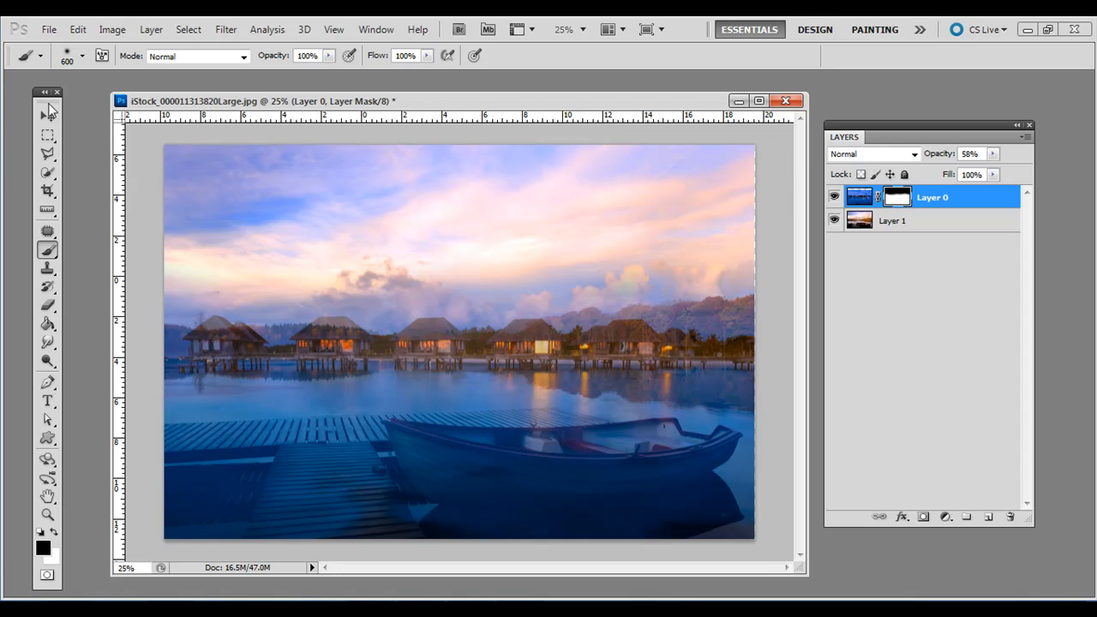
Step: Crop the combined image slightly inside its side edges to trim the uneven borders
{"action": "left_click", "coordinate": [48, 191]}
{"action": "left_click_drag", "start_coordinate": [131, 137], "coordinate": [751, 539]}
{"action": "key", "text": "Return"}
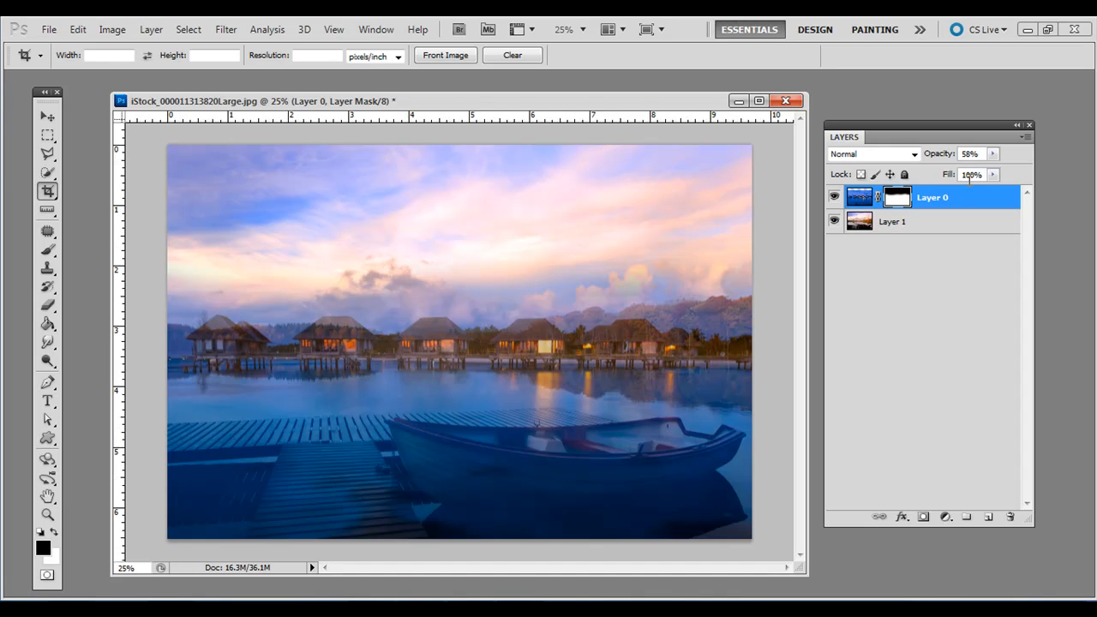
Step: Set the masked bungalow layer's opacity to 100%
{"action": "left_click", "coordinate": [993, 154]}
{"action": "left_click_drag", "start_coordinate": [997, 167], "coordinate": [1031, 171]}
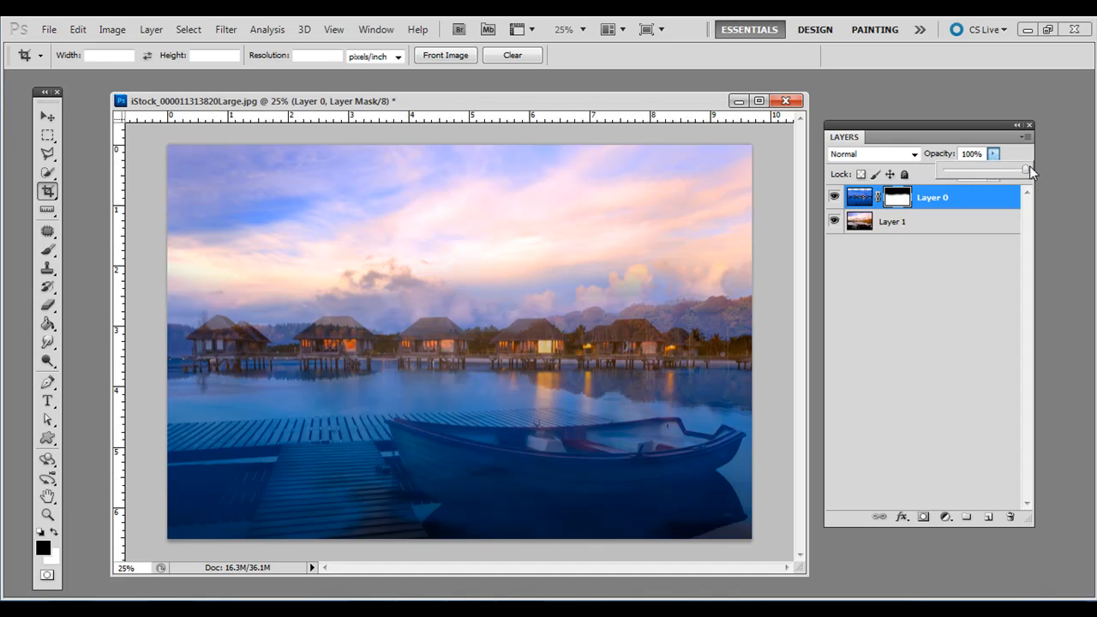
{"action": "left_click", "coordinate": [993, 154]}
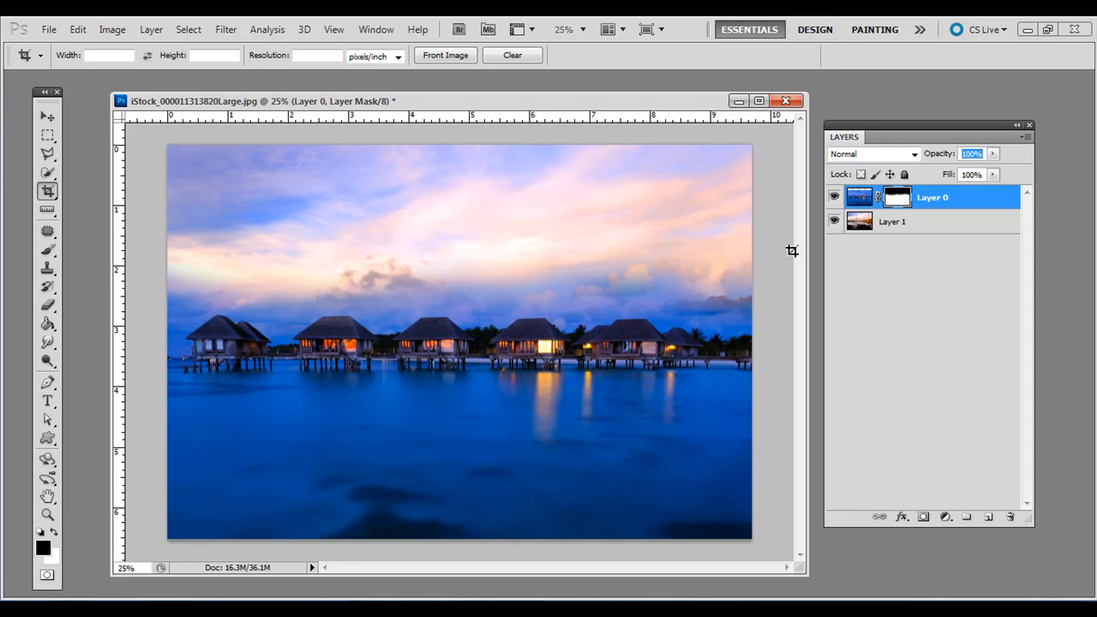
{"action": "left_click", "coordinate": [993, 154]}
{"action": "mouse_move", "coordinate": [987, 172]}
{"action": "left_mouse_down"}
{"action": "mouse_move", "coordinate": [949, 176]}
{"action": "mouse_move", "coordinate": [995, 174]}
{"action": "left_mouse_up"}
{"action": "left_click", "coordinate": [994, 158]}
Step: Select the sky above the bungalow roofs and treeline with the Polygonal Lasso, closing the outline outside the canvas
{"action": "left_click_drag", "start_coordinate": [49, 156], "coordinate": [120, 164]}
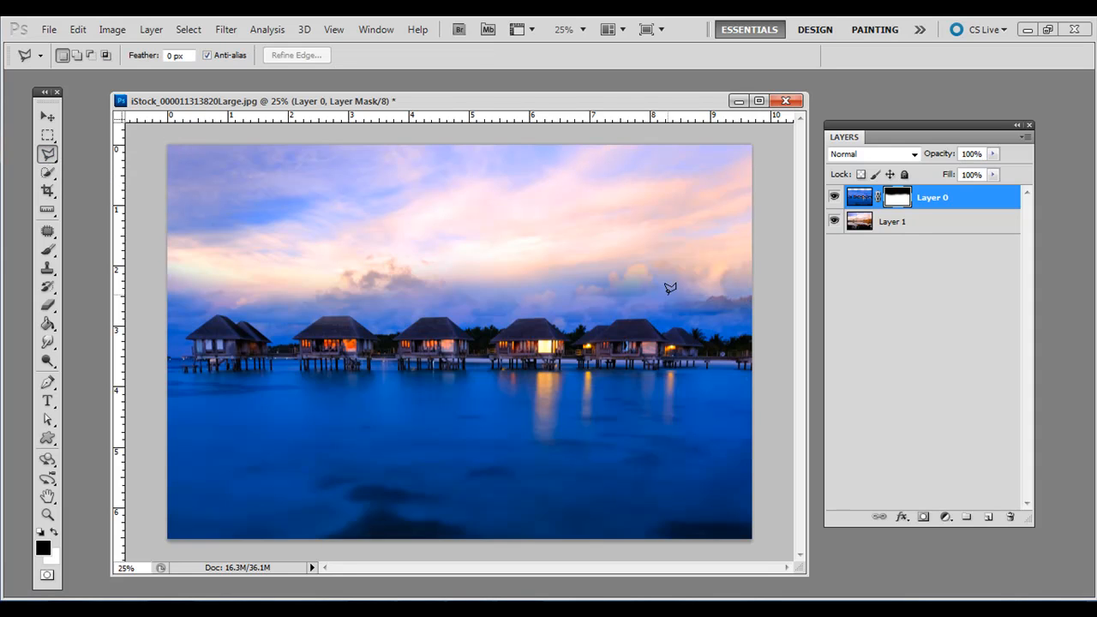
{"action": "left_click", "coordinate": [160, 344]}
{"action": "left_click", "coordinate": [189, 335]}
{"action": "left_click", "coordinate": [225, 313]}
{"action": "left_click", "coordinate": [239, 322]}
{"action": "left_click", "coordinate": [246, 322]}
{"action": "left_click", "coordinate": [295, 334]}
{"action": "left_click", "coordinate": [322, 314]}
{"action": "left_click", "coordinate": [347, 316]}
{"action": "left_click", "coordinate": [370, 332]}
{"action": "left_click", "coordinate": [401, 331]}
{"action": "left_click", "coordinate": [422, 315]}
{"action": "left_click", "coordinate": [495, 336]}
{"action": "left_click", "coordinate": [682, 327]}
{"action": "left_click", "coordinate": [701, 339]}
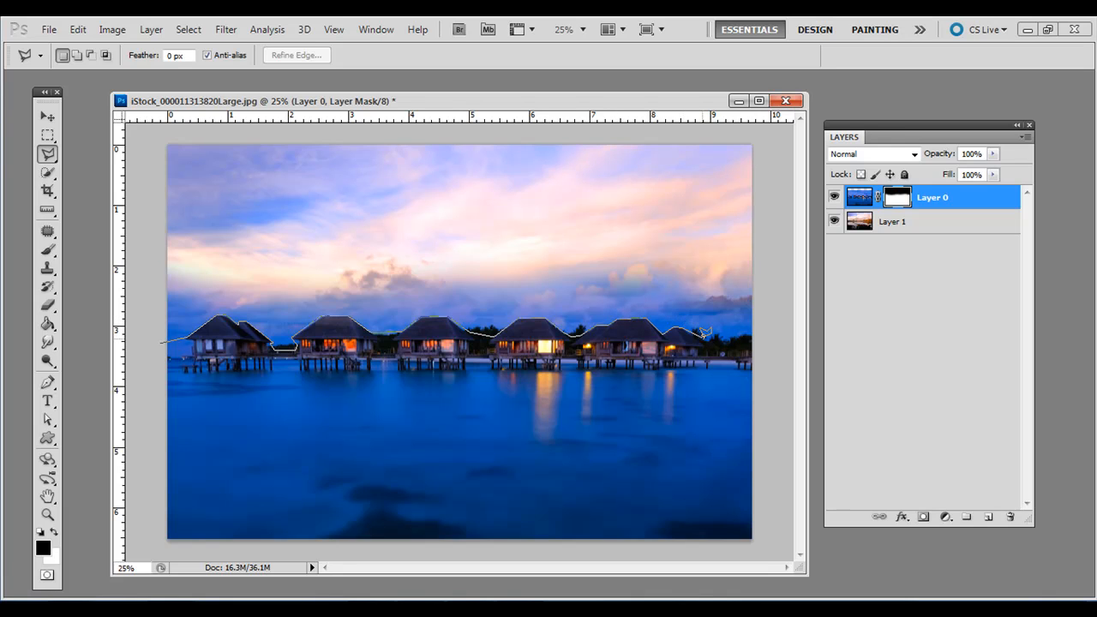
{"action": "left_click", "coordinate": [754, 335]}
{"action": "left_click", "coordinate": [770, 138]}
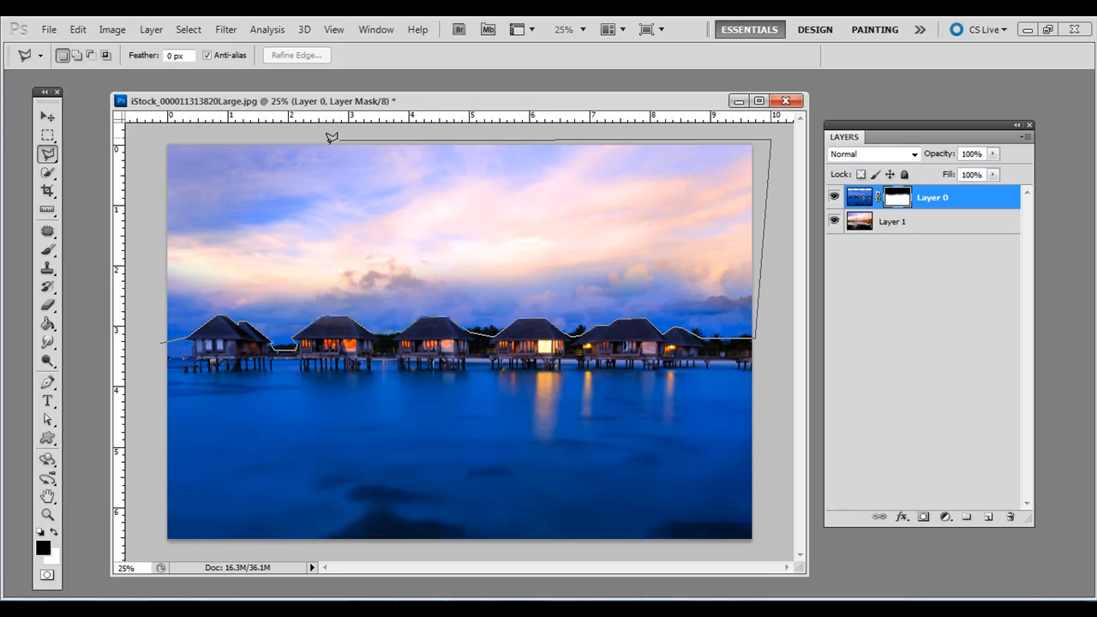
{"action": "left_click", "coordinate": [160, 134]}
{"action": "double_click", "coordinate": [144, 330]}
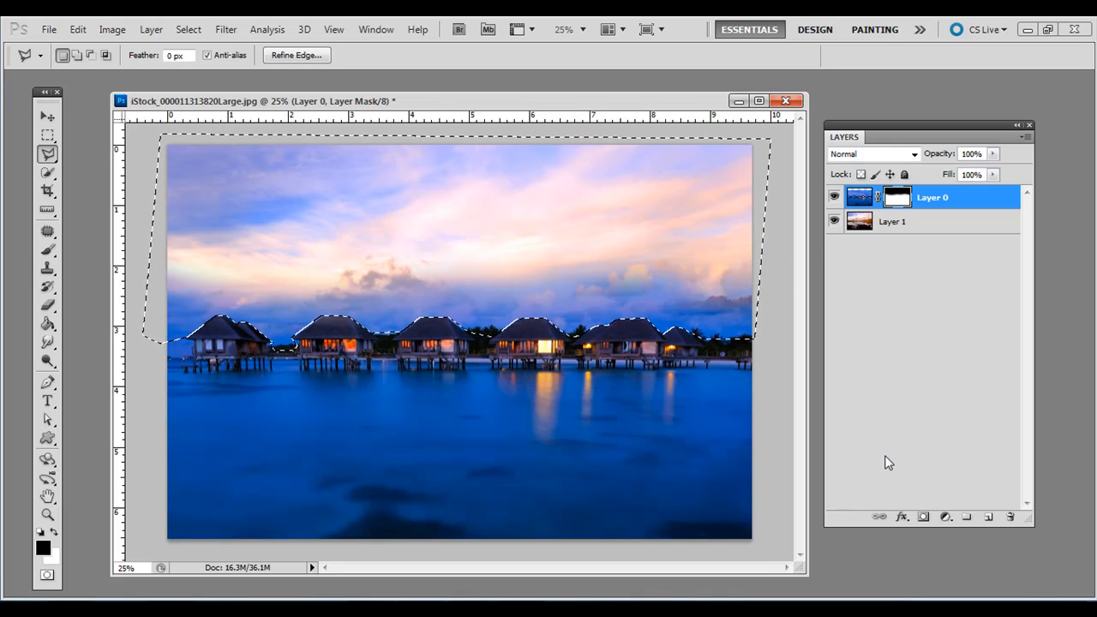
Step: Refine the bungalow layer's mask inside the sky selection, brushing black near the westernmost roof and white near the eastern treeline, and clear the selection
{"action": "left_click", "coordinate": [47, 249]}
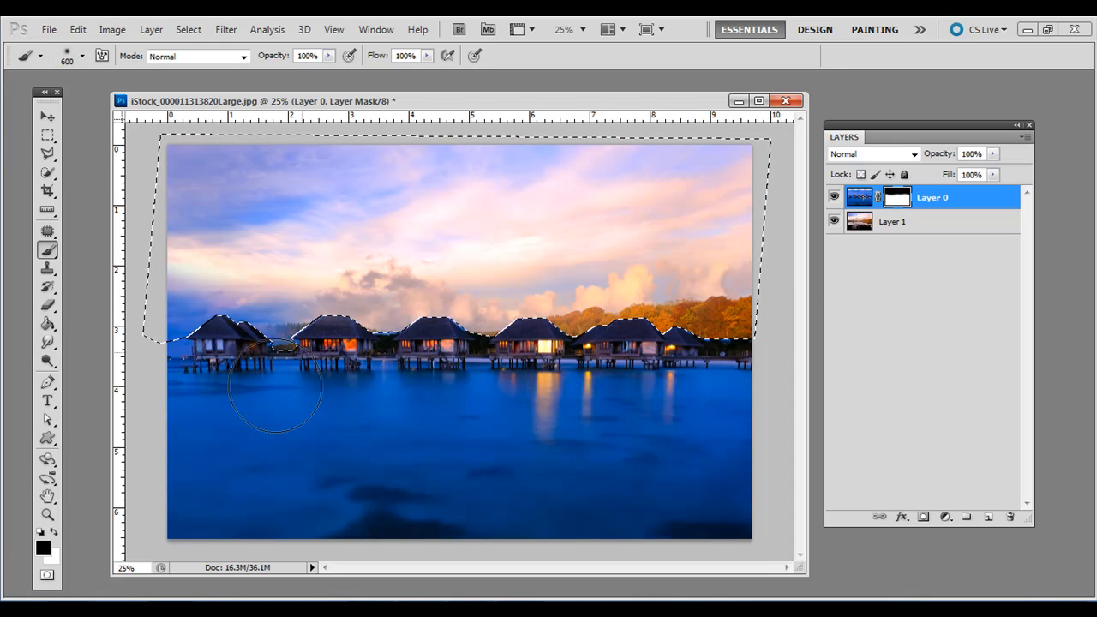
{"action": "left_click_drag", "start_coordinate": [283, 386], "coordinate": [189, 321]}
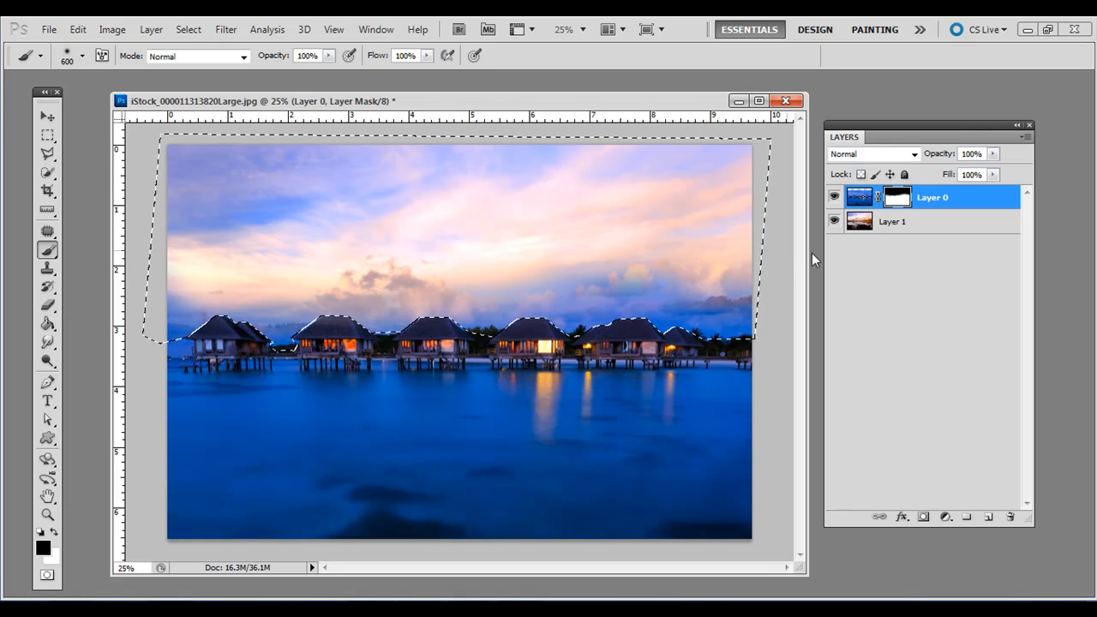
{"action": "left_click", "coordinate": [54, 531]}
{"action": "mouse_move", "coordinate": [746, 315]}
{"action": "left_mouse_down"}
{"action": "mouse_move", "coordinate": [663, 354]}
{"action": "mouse_move", "coordinate": [725, 341]}
{"action": "left_mouse_up"}
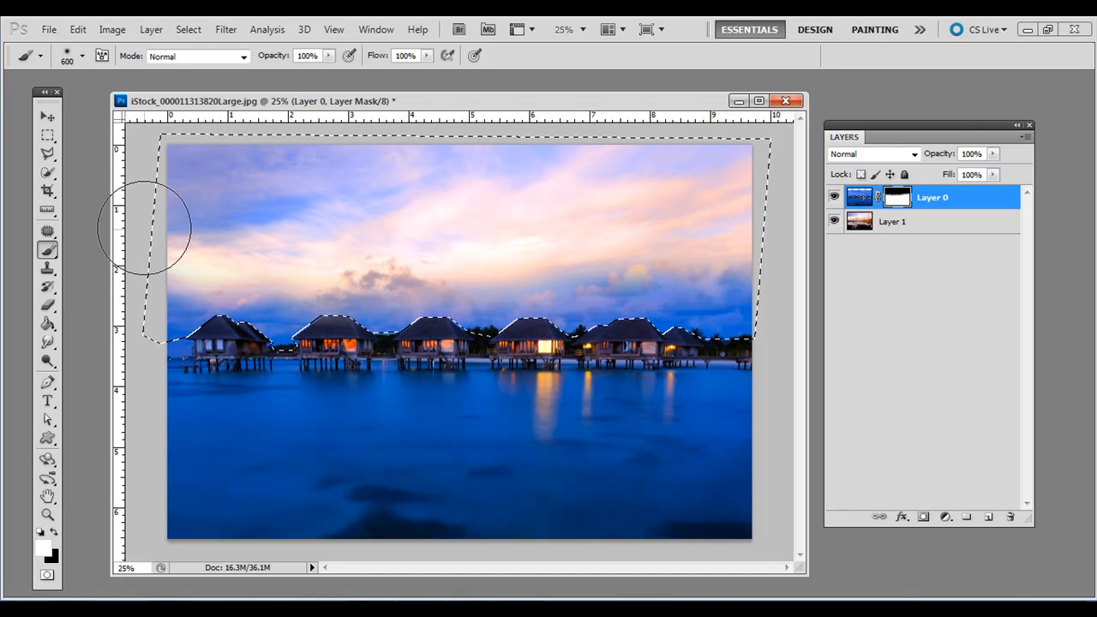
{"action": "left_click", "coordinate": [47, 136]}
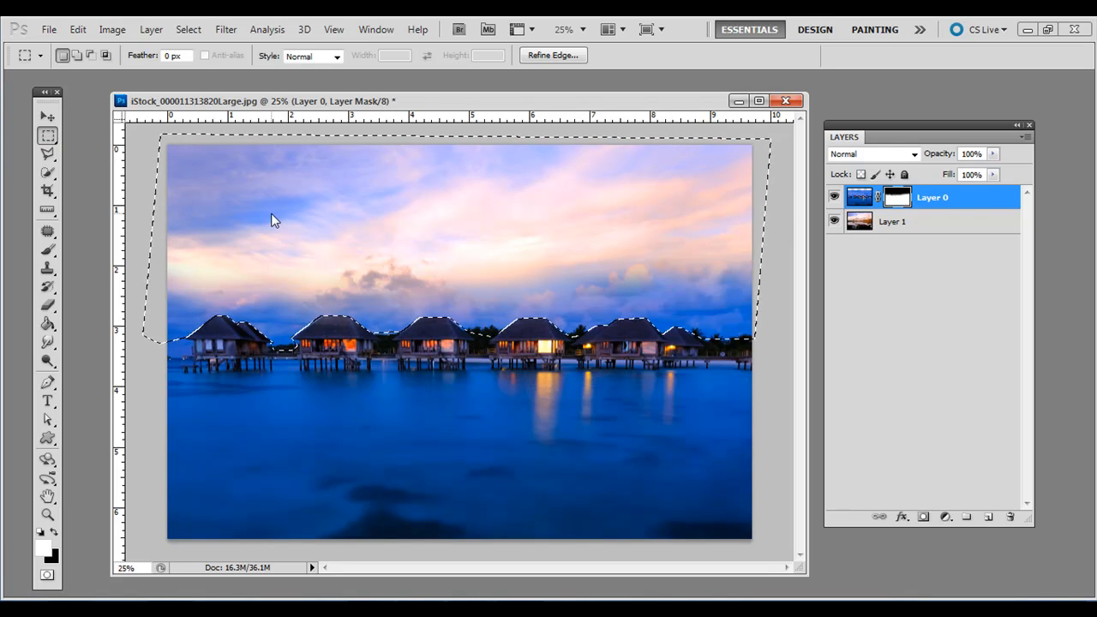
{"action": "left_click", "coordinate": [412, 257]}
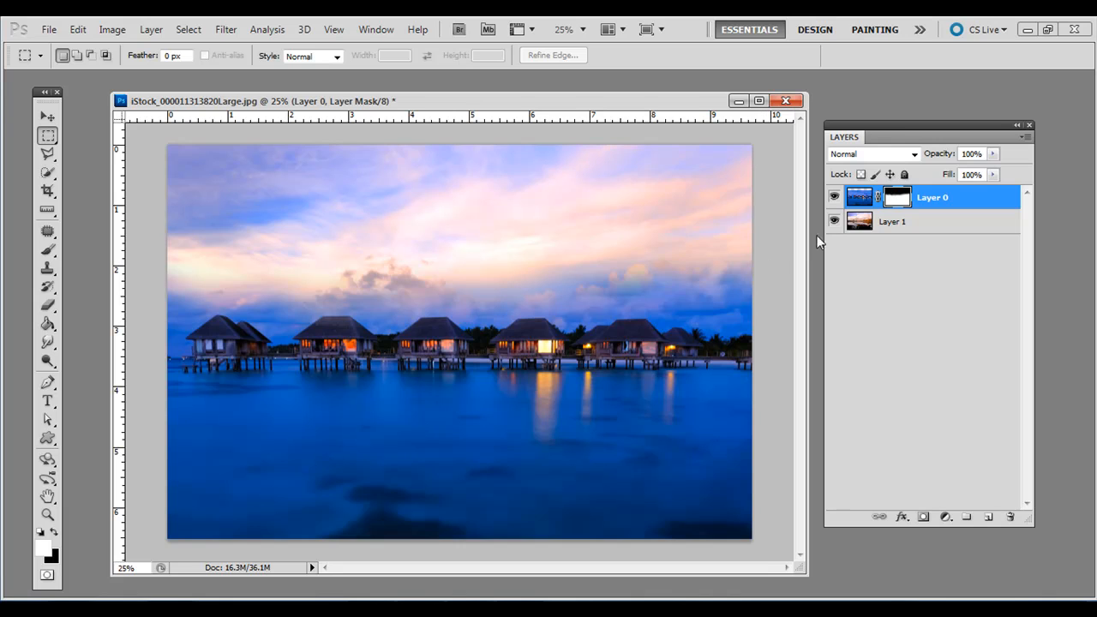
Step: Duplicate Layer 1 and flip the copy vertically, scaling its height to about -81.63% and aligning its lower edge with the canvas bottom
{"action": "left_click", "coordinate": [862, 225]}
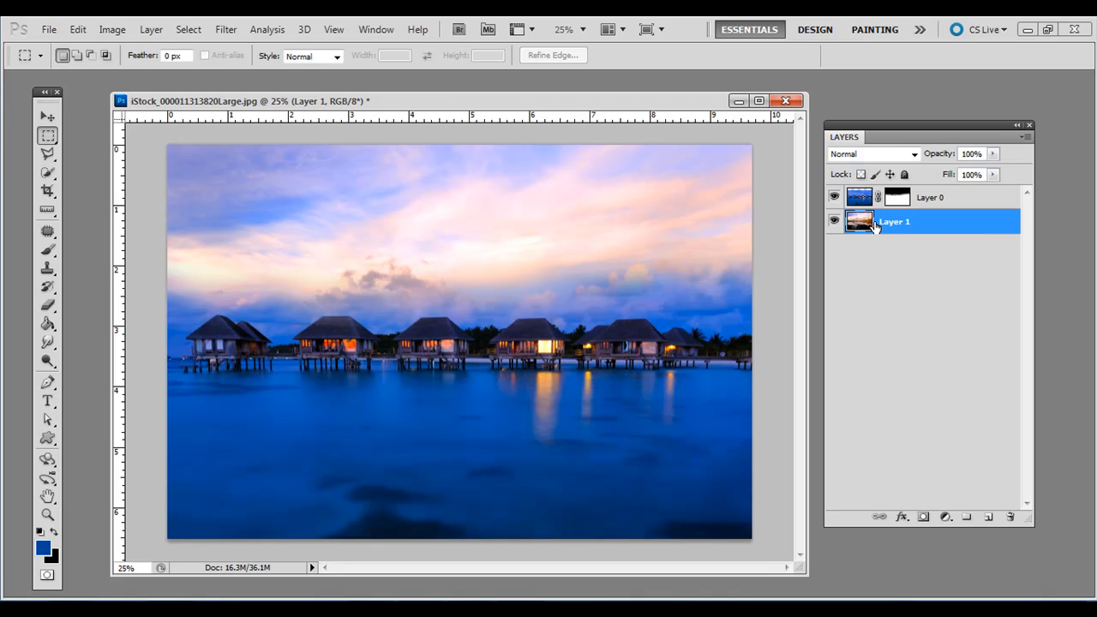
{"action": "key", "text": "ctrl+j"}
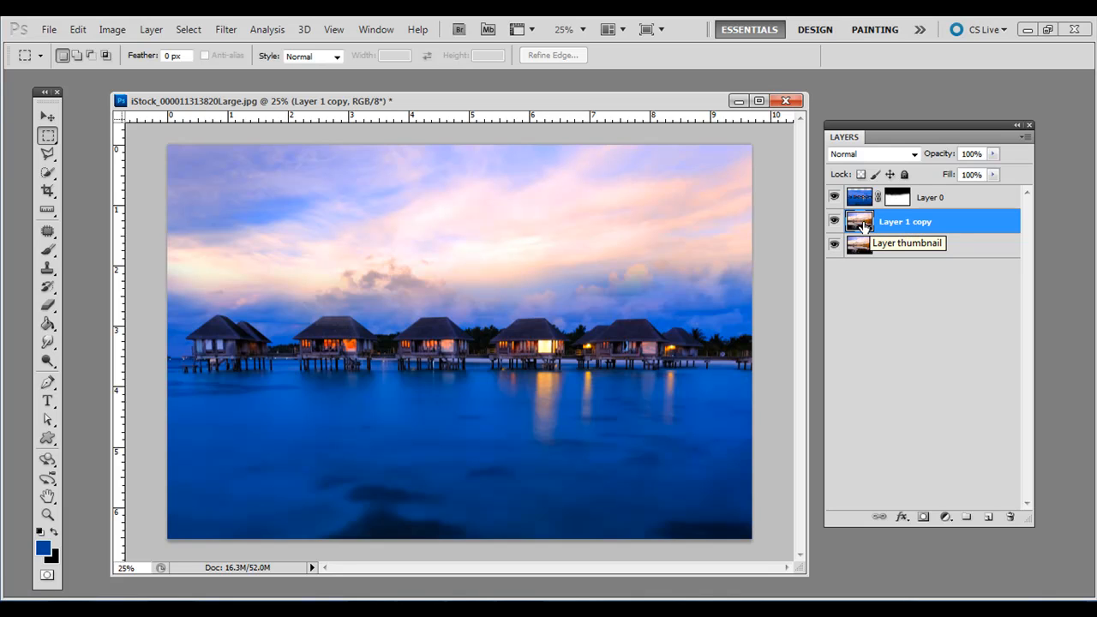
{"action": "left_click", "coordinate": [49, 117]}
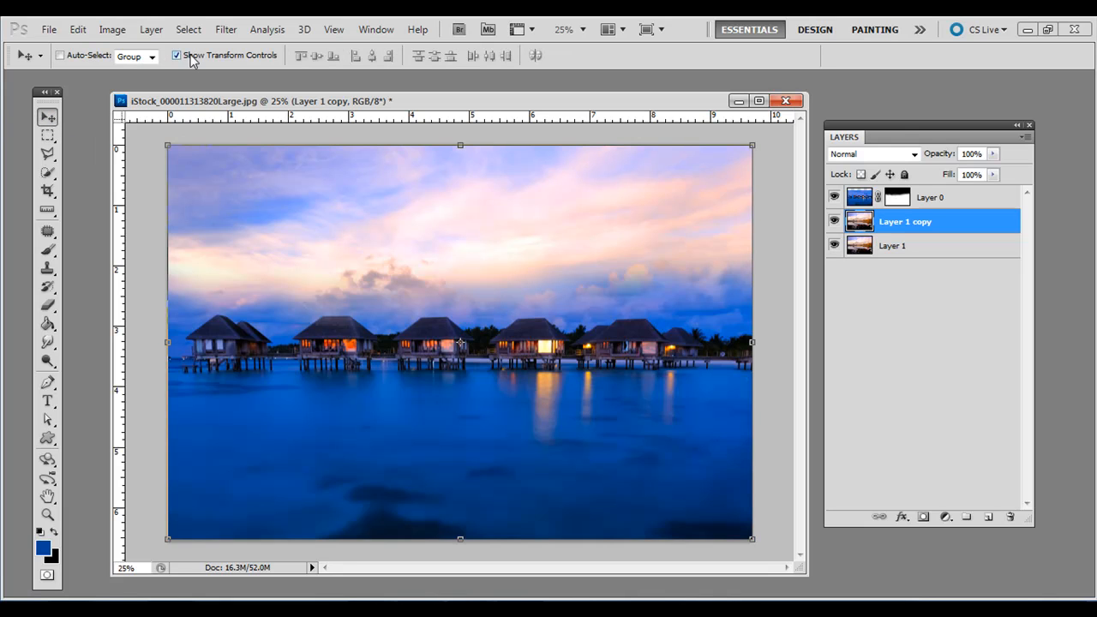
{"action": "left_click_drag", "start_coordinate": [460, 148], "coordinate": [460, 351]}
{"action": "left_click_drag", "start_coordinate": [435, 509], "coordinate": [476, 468]}
{"action": "left_click_drag", "start_coordinate": [437, 282], "coordinate": [430, 190]}
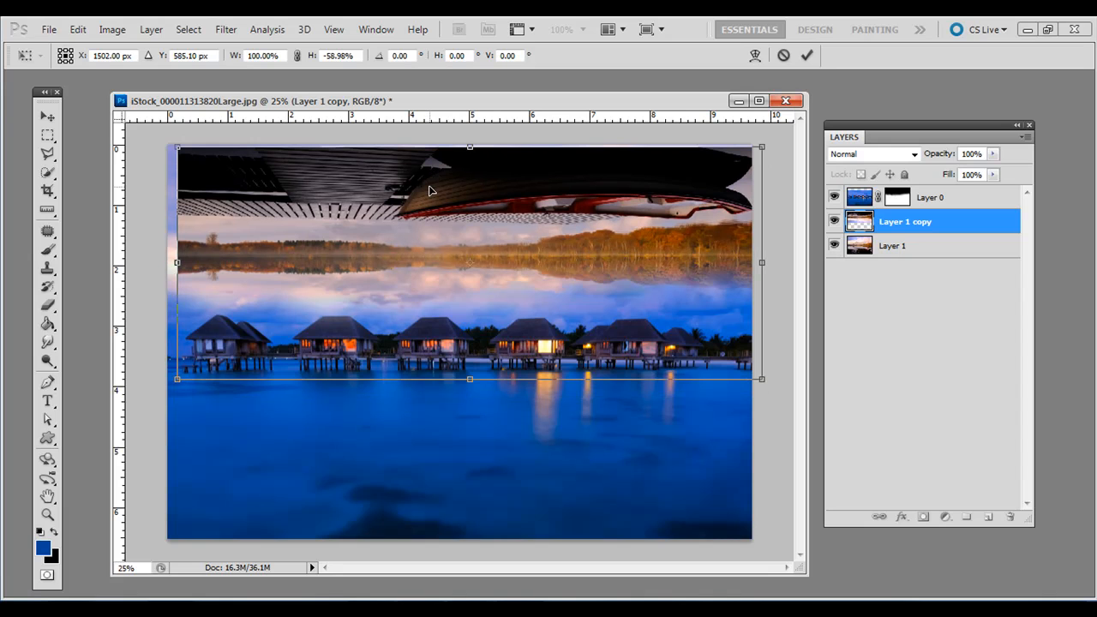
{"action": "left_click_drag", "start_coordinate": [470, 380], "coordinate": [470, 467]}
{"action": "left_click_drag", "start_coordinate": [472, 237], "coordinate": [461, 284]}
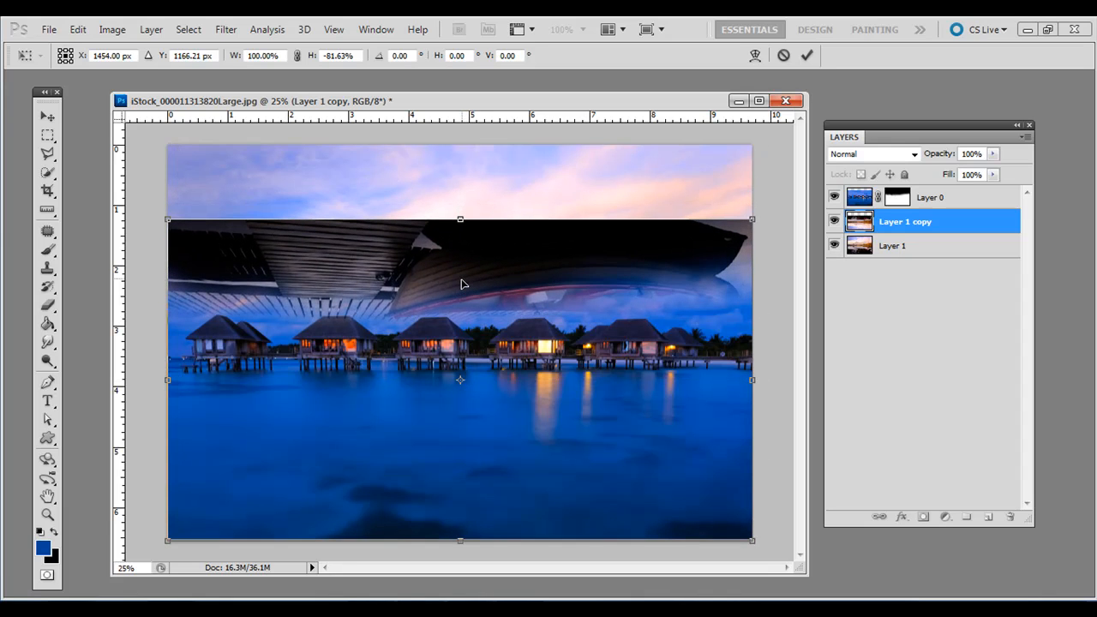
{"action": "key", "text": "Return"}
Step: Place Layer 1 copy above Layer 0 in the stack and reduce the flipped image's height slightly from its upper edge
{"action": "left_click_drag", "start_coordinate": [880, 229], "coordinate": [888, 196]}
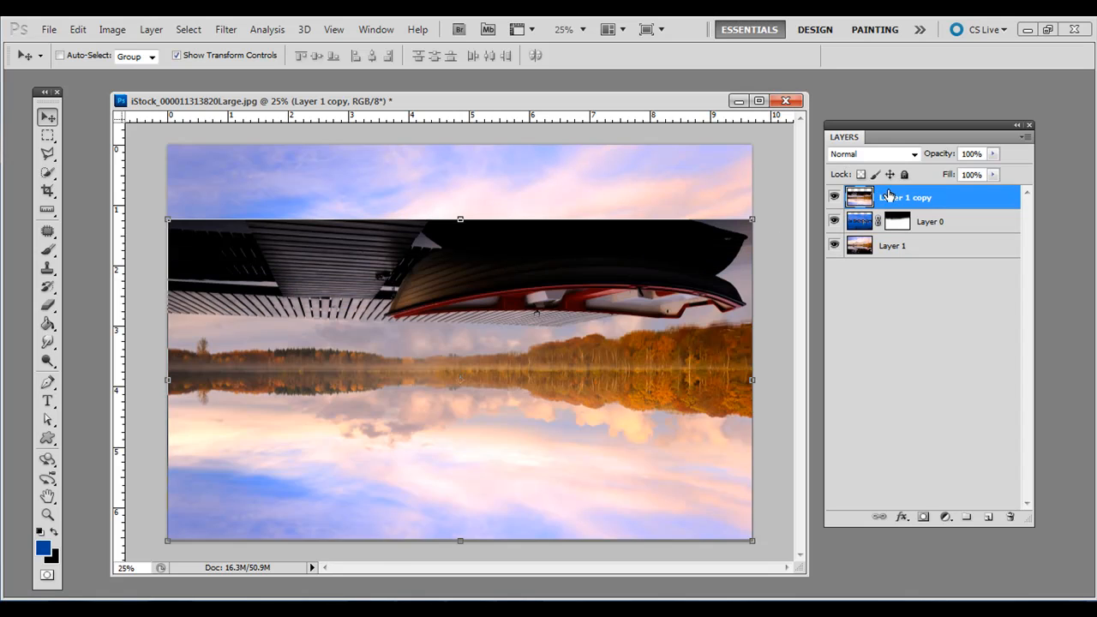
{"action": "mouse_move", "coordinate": [396, 275]}
{"action": "left_mouse_down"}
{"action": "mouse_move", "coordinate": [396, 261]}
{"action": "mouse_move", "coordinate": [397, 277]}
{"action": "left_mouse_up"}
{"action": "mouse_move", "coordinate": [461, 220]}
{"action": "left_mouse_down"}
{"action": "mouse_move", "coordinate": [459, 377]}
{"action": "mouse_move", "coordinate": [460, 229]}
{"action": "left_mouse_up"}
{"action": "key", "text": "Return"}
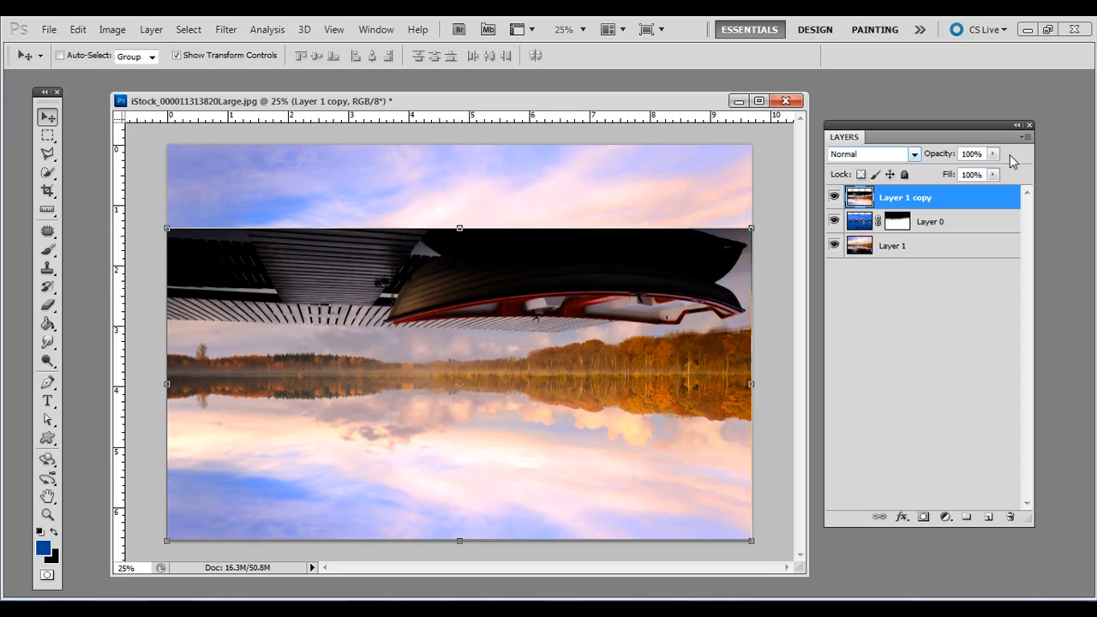
Step: Lower Layer 1 copy's opacity to 53% and move the flipped image down so its shoreline sits below the bungalows
{"action": "left_click", "coordinate": [992, 153]}
{"action": "left_click_drag", "start_coordinate": [971, 174], "coordinate": [957, 176]}
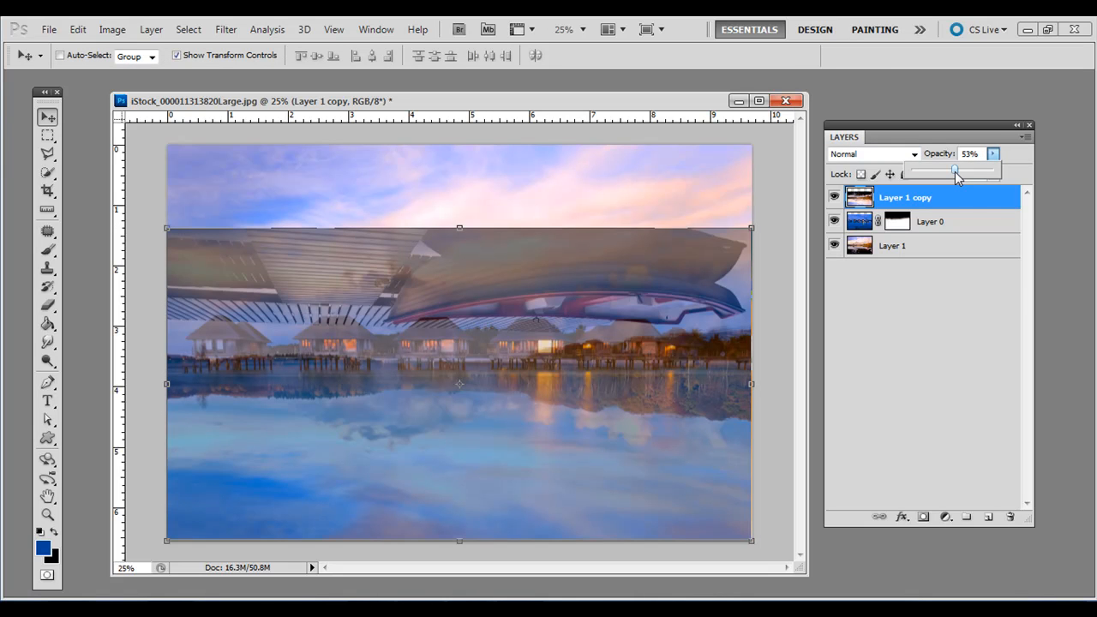
{"action": "mouse_move", "coordinate": [540, 274]}
{"action": "left_mouse_down"}
{"action": "mouse_move", "coordinate": [536, 310]}
{"action": "mouse_move", "coordinate": [532, 293]}
{"action": "left_mouse_up"}
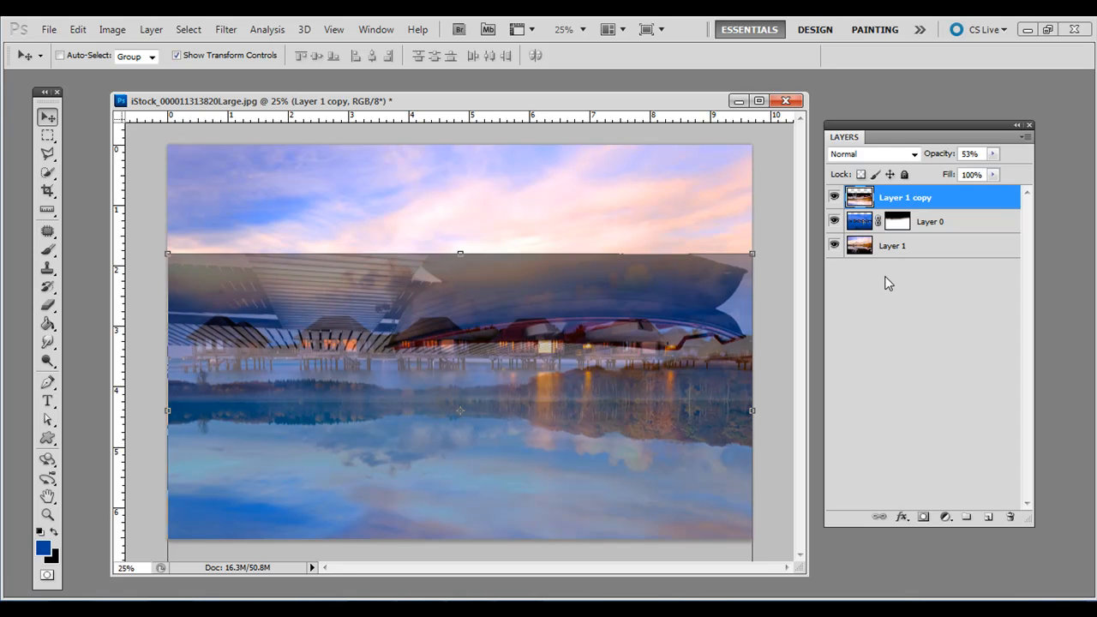
Step: Add a layer mask to Layer 1 copy and paint black over the flipped boat, dock and treeline, leaving only the sky reflection
{"action": "left_click", "coordinate": [923, 519]}
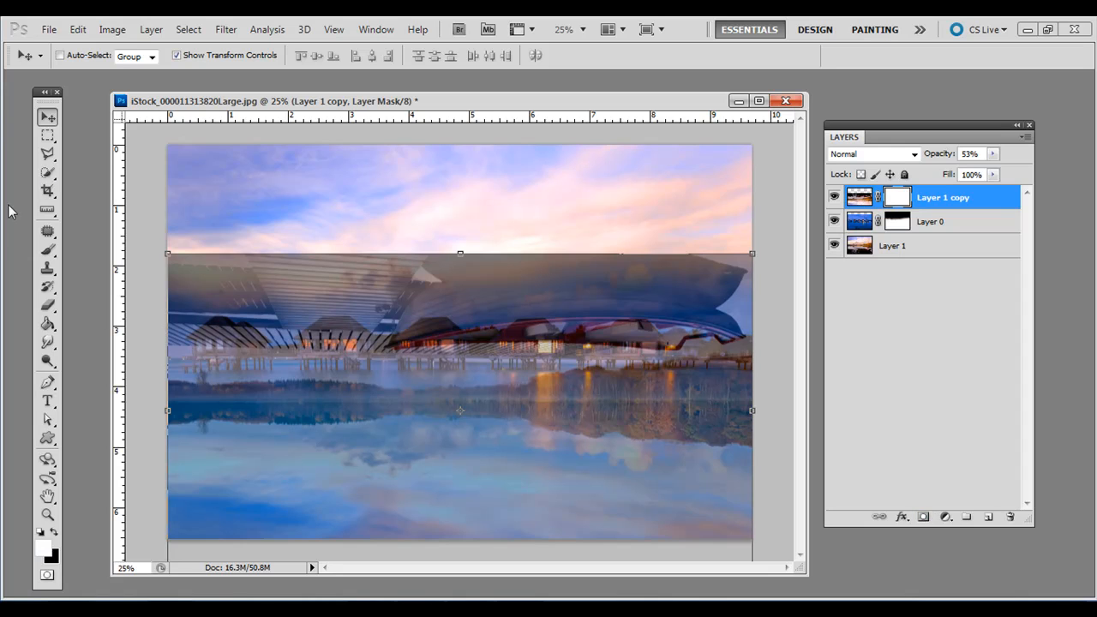
{"action": "left_click", "coordinate": [48, 249]}
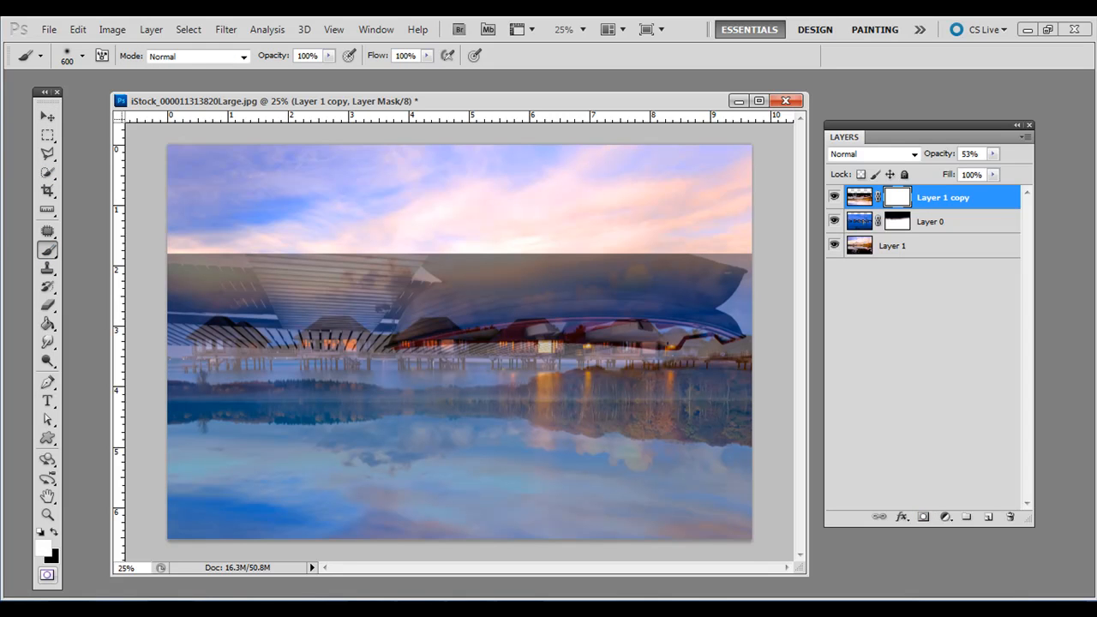
{"action": "left_click", "coordinate": [54, 533]}
{"action": "mouse_move", "coordinate": [215, 269]}
{"action": "left_mouse_down"}
{"action": "mouse_move", "coordinate": [173, 275]}
{"action": "mouse_move", "coordinate": [804, 266]}
{"action": "mouse_move", "coordinate": [699, 294]}
{"action": "mouse_move", "coordinate": [774, 328]}
{"action": "mouse_move", "coordinate": [608, 316]}
{"action": "mouse_move", "coordinate": [369, 339]}
{"action": "mouse_move", "coordinate": [197, 332]}
{"action": "mouse_move", "coordinate": [180, 361]}
{"action": "mouse_move", "coordinate": [199, 379]}
{"action": "mouse_move", "coordinate": [293, 393]}
{"action": "mouse_move", "coordinate": [434, 398]}
{"action": "mouse_move", "coordinate": [742, 380]}
{"action": "mouse_move", "coordinate": [790, 423]}
{"action": "mouse_move", "coordinate": [803, 479]}
{"action": "mouse_move", "coordinate": [727, 413]}
{"action": "mouse_move", "coordinate": [561, 385]}
{"action": "mouse_move", "coordinate": [684, 400]}
{"action": "mouse_move", "coordinate": [352, 329]}
{"action": "mouse_move", "coordinate": [225, 349]}
{"action": "mouse_move", "coordinate": [159, 394]}
{"action": "mouse_move", "coordinate": [471, 392]}
{"action": "left_mouse_up"}
Step: Move the masked reflection layer up until its lower edge meets the canvas bottom, nudging it sideways into place
{"action": "left_click", "coordinate": [45, 113]}
{"action": "left_click_drag", "start_coordinate": [440, 497], "coordinate": [438, 474]}
{"action": "key", "text": "Right"}
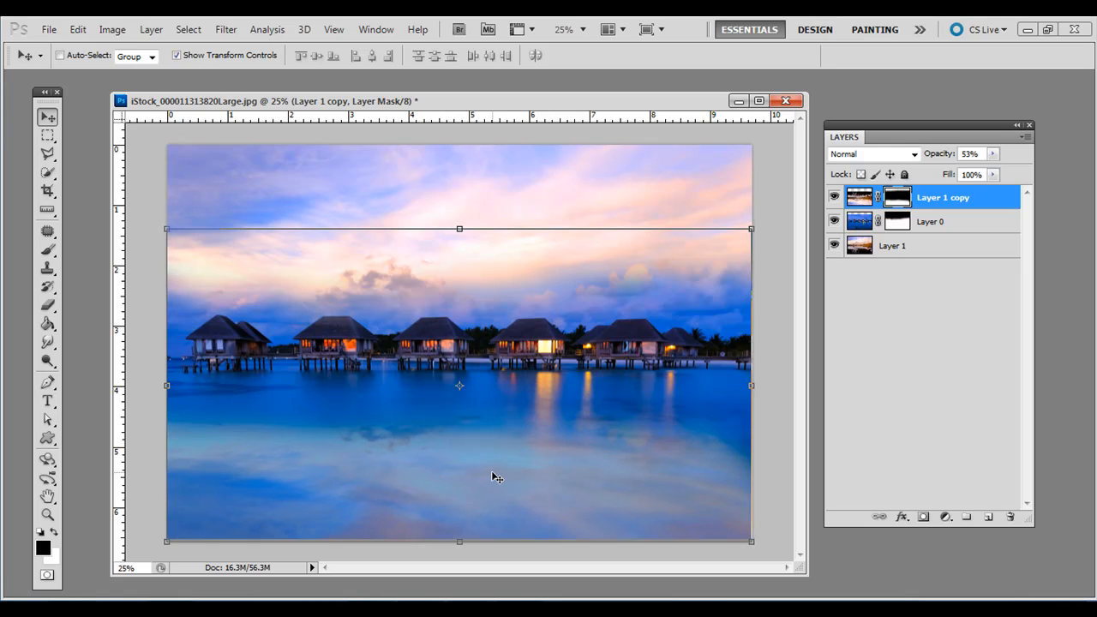
{"action": "left_click", "coordinate": [48, 136]}
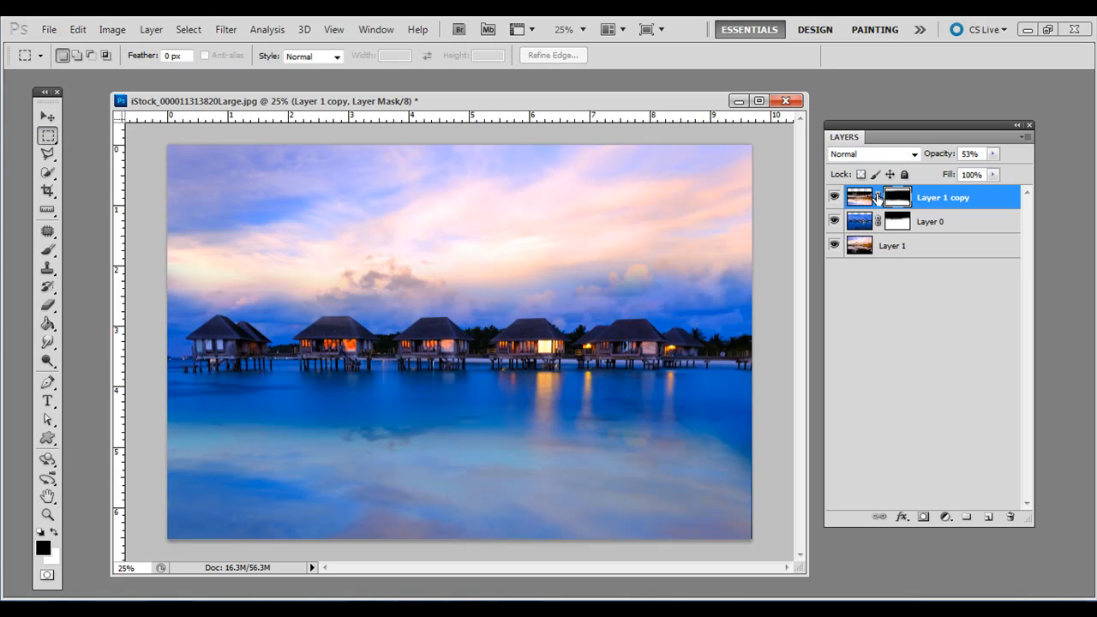
Step: Try different blending modes on Layer 1 copy, including Overlay, Color Burn and Linear Light, and set it to Pin Light
{"action": "left_click", "coordinate": [891, 153]}
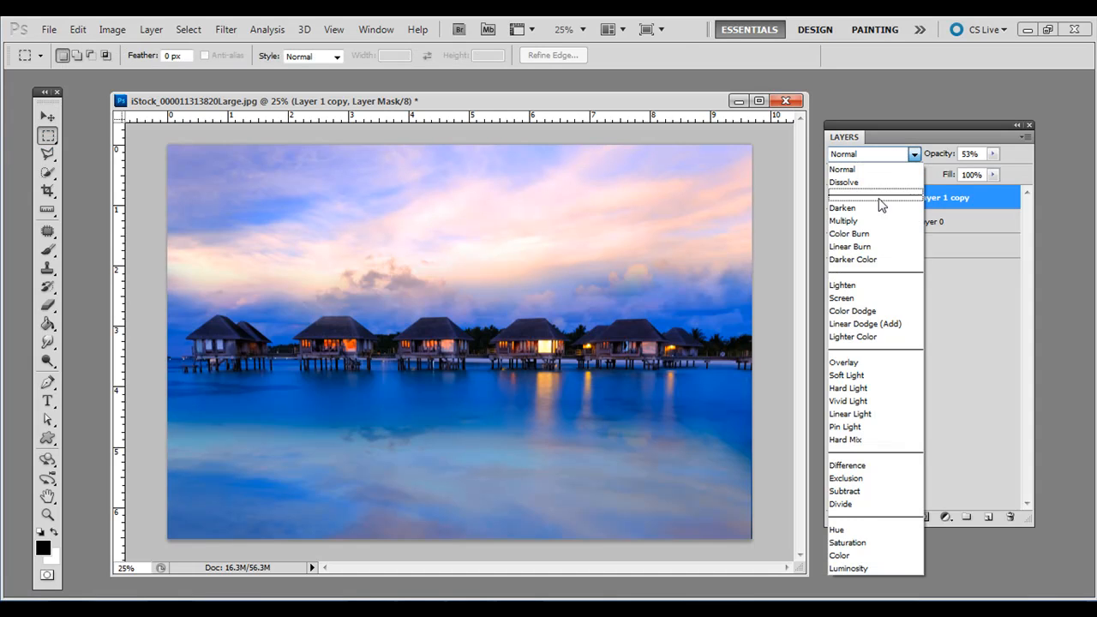
{"action": "left_click", "coordinate": [877, 363]}
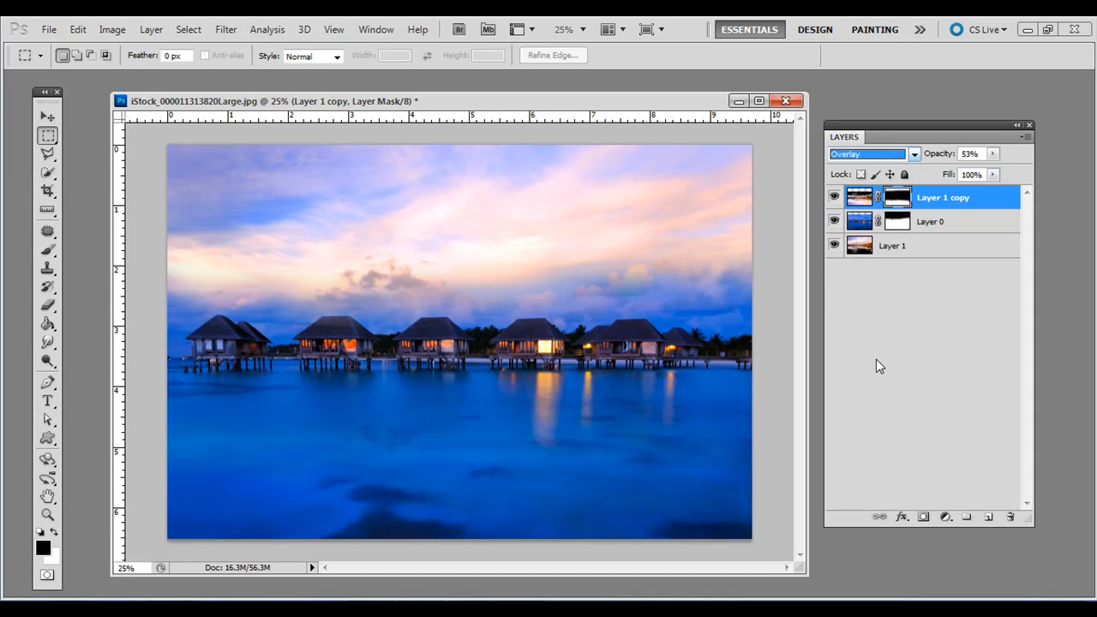
{"action": "key", "text": "Up"}
{"action": "key", "text": "Up"}
{"action": "key", "text": "Up"}
{"action": "key", "text": "Up"}
{"action": "key", "text": "Up"}
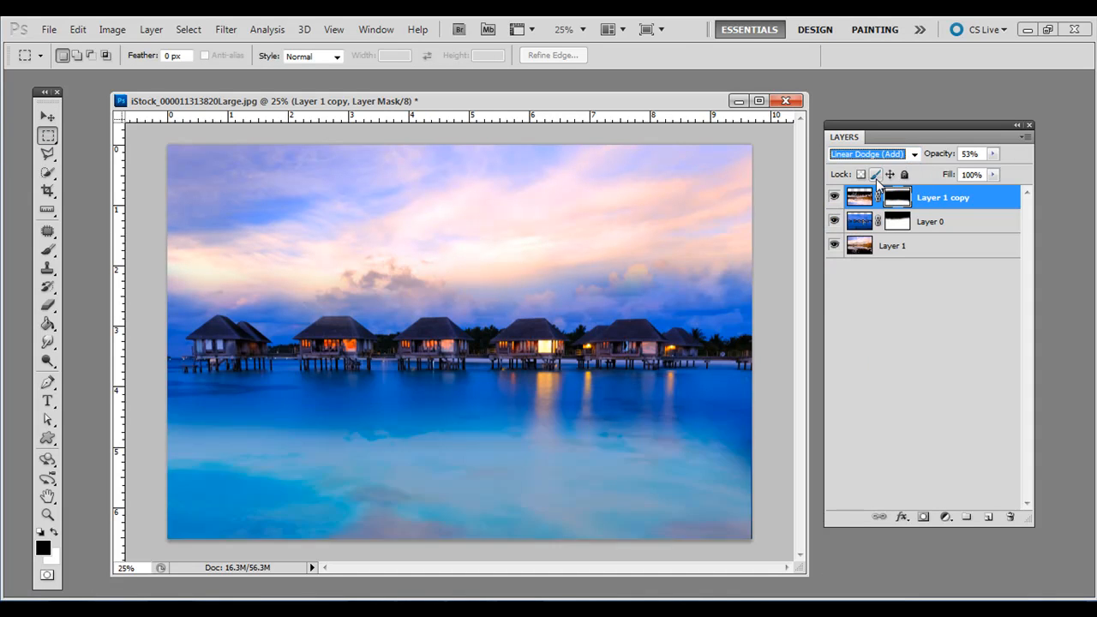
{"action": "key", "text": "Up"}
{"action": "key", "text": "Up"}
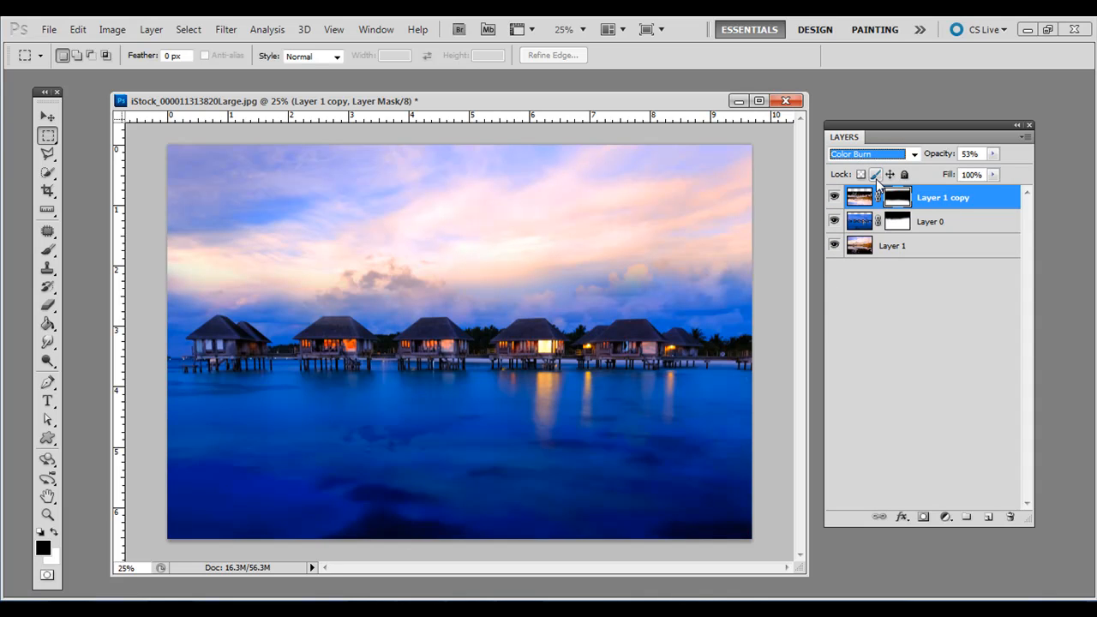
{"action": "key", "text": "Up"}
{"action": "key", "text": "Up"}
{"action": "key", "text": "Up"}
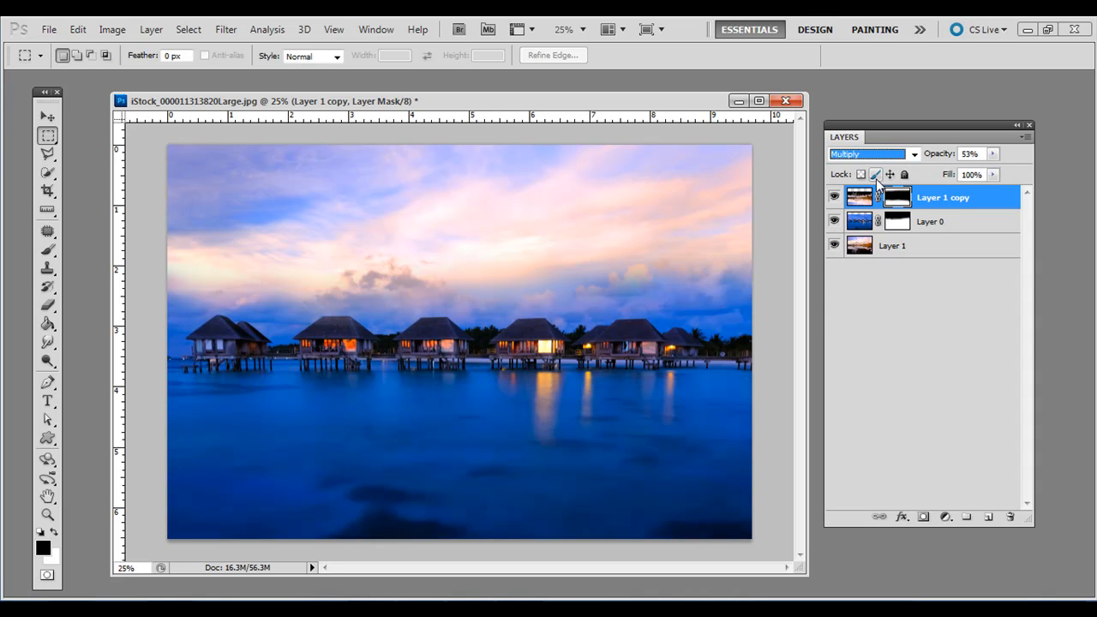
{"action": "key", "text": "Down"}
{"action": "key", "text": "Down"}
{"action": "key", "text": "Down"}
{"action": "key", "text": "Down"}
{"action": "key", "text": "Down"}
{"action": "key", "text": "Down"}
{"action": "key", "text": "Down"}
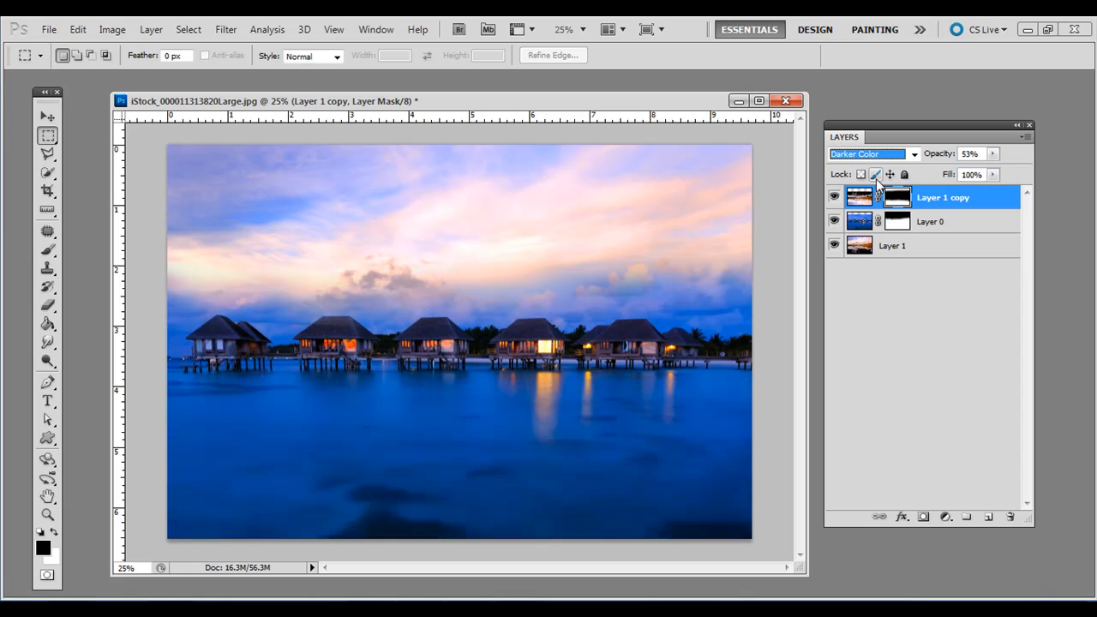
{"action": "key", "text": "Down"}
{"action": "key", "text": "Down"}
{"action": "key", "text": "Down"}
{"action": "key", "text": "Down"}
{"action": "key", "text": "Down"}
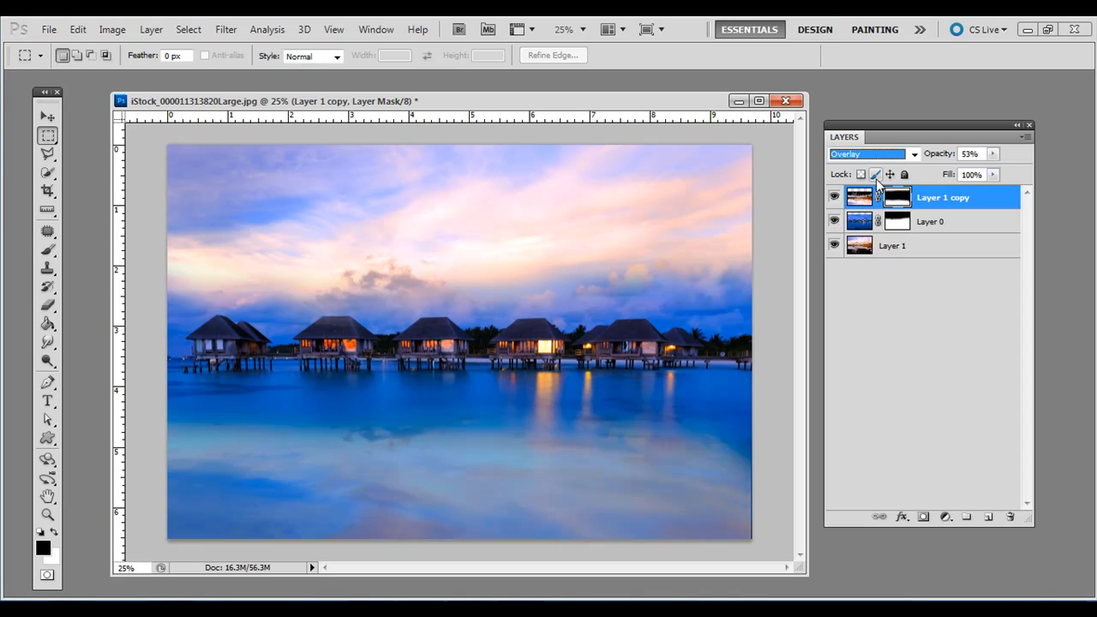
{"action": "key", "text": "Down"}
{"action": "key", "text": "Down"}
{"action": "key", "text": "Down"}
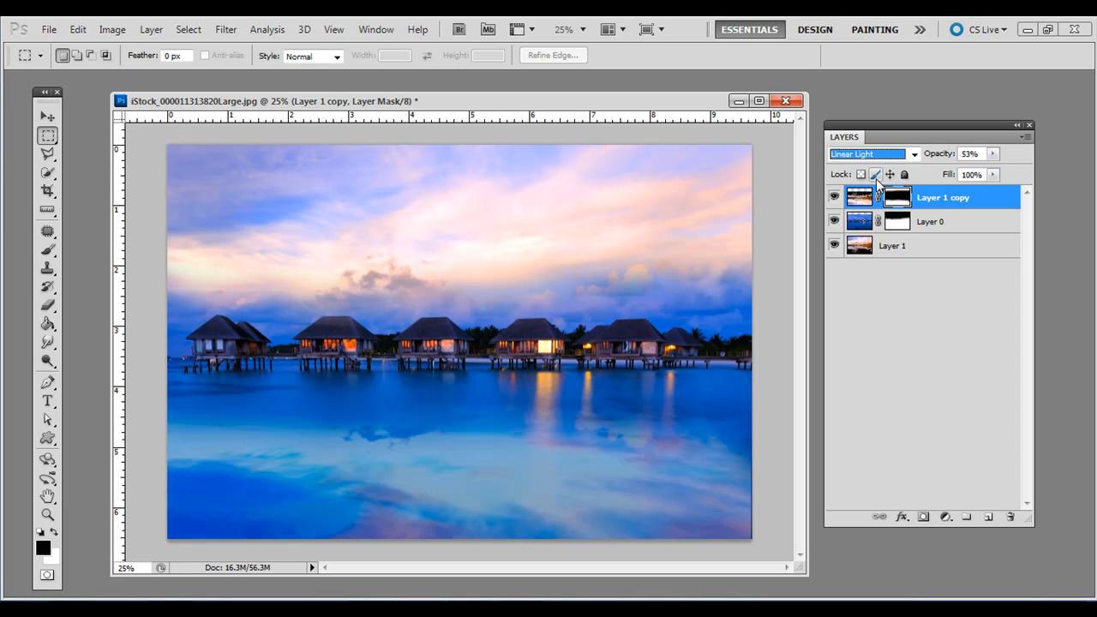
{"action": "key", "text": "Up"}
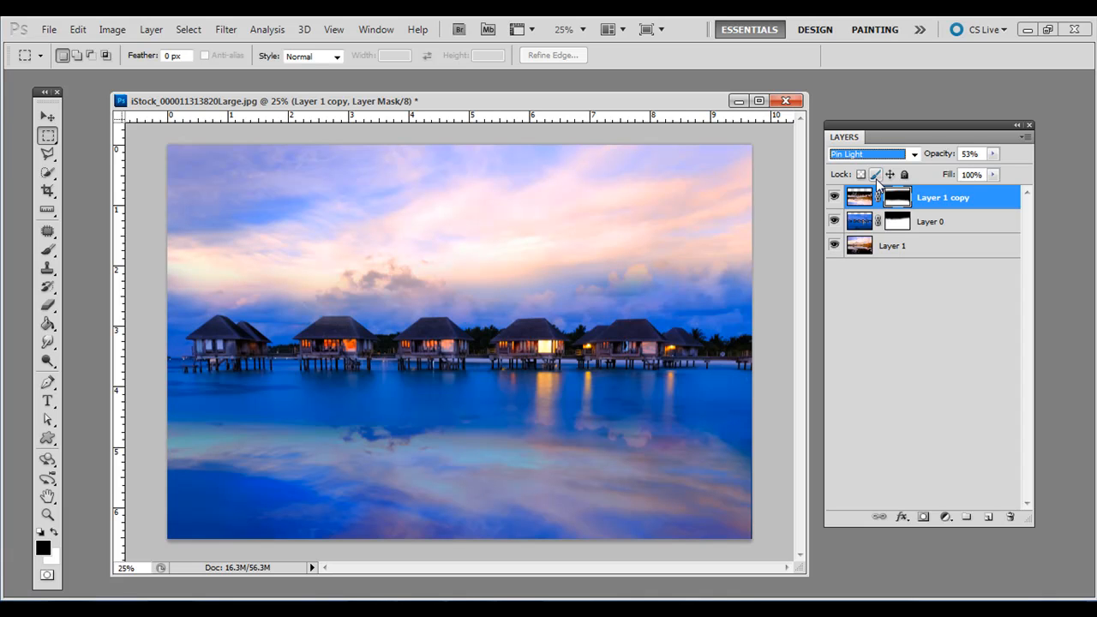
Step: Set Layer 1 copy's opacity to 67% after trying 100%, and make its image active instead of the mask
{"action": "left_click", "coordinate": [993, 154]}
{"action": "left_click_drag", "start_coordinate": [1012, 174], "coordinate": [1033, 174]}
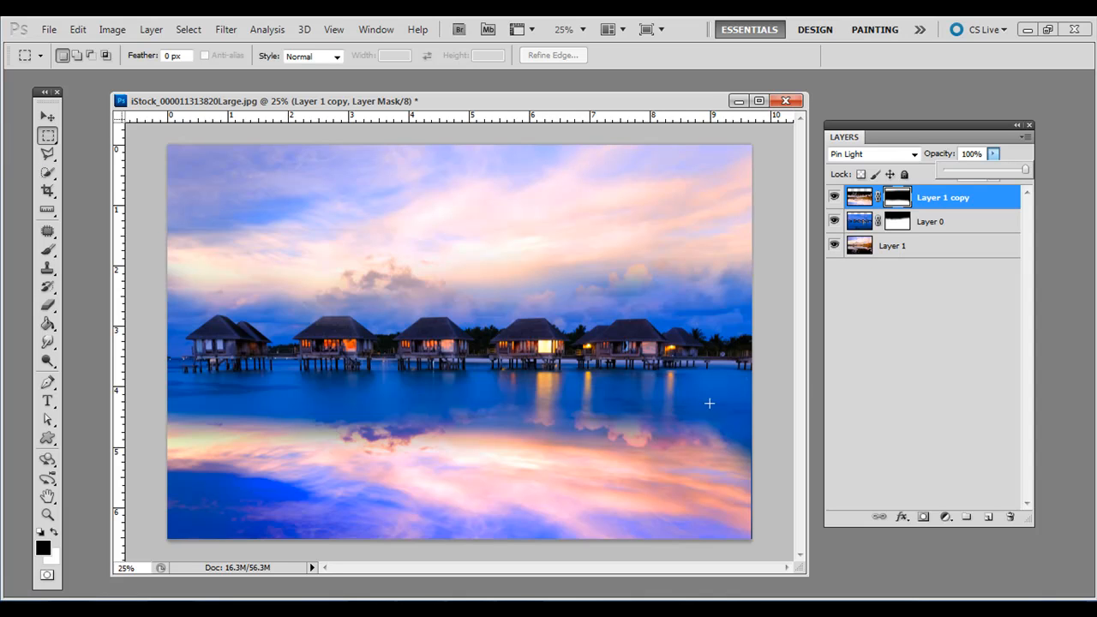
{"action": "left_click_drag", "start_coordinate": [1025, 171], "coordinate": [1004, 178]}
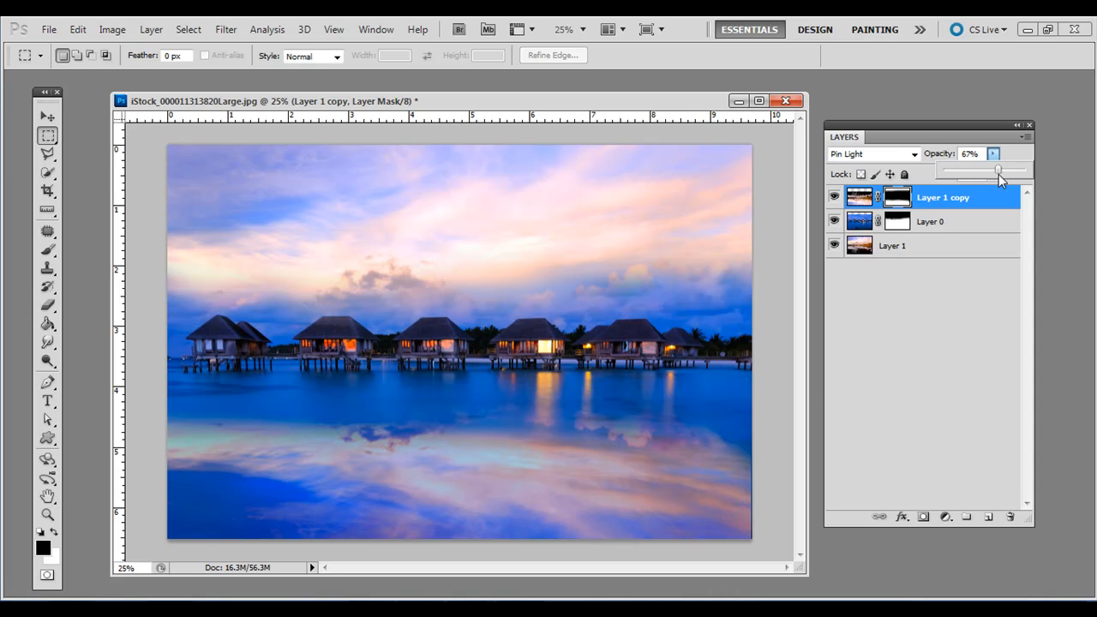
{"action": "left_click", "coordinate": [43, 138]}
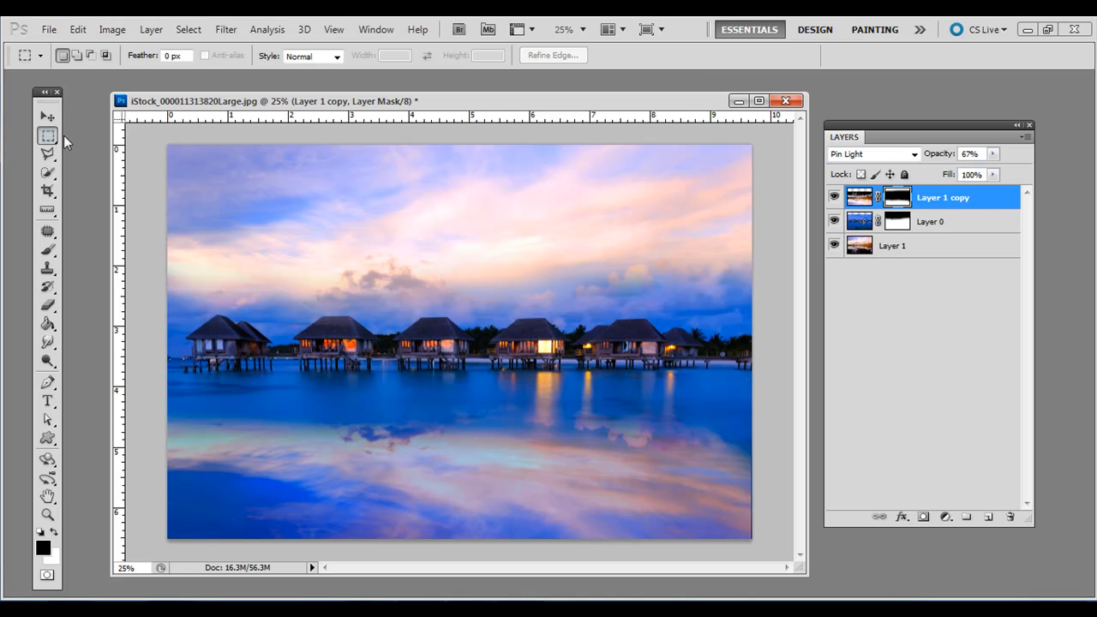
{"action": "left_click", "coordinate": [861, 201]}
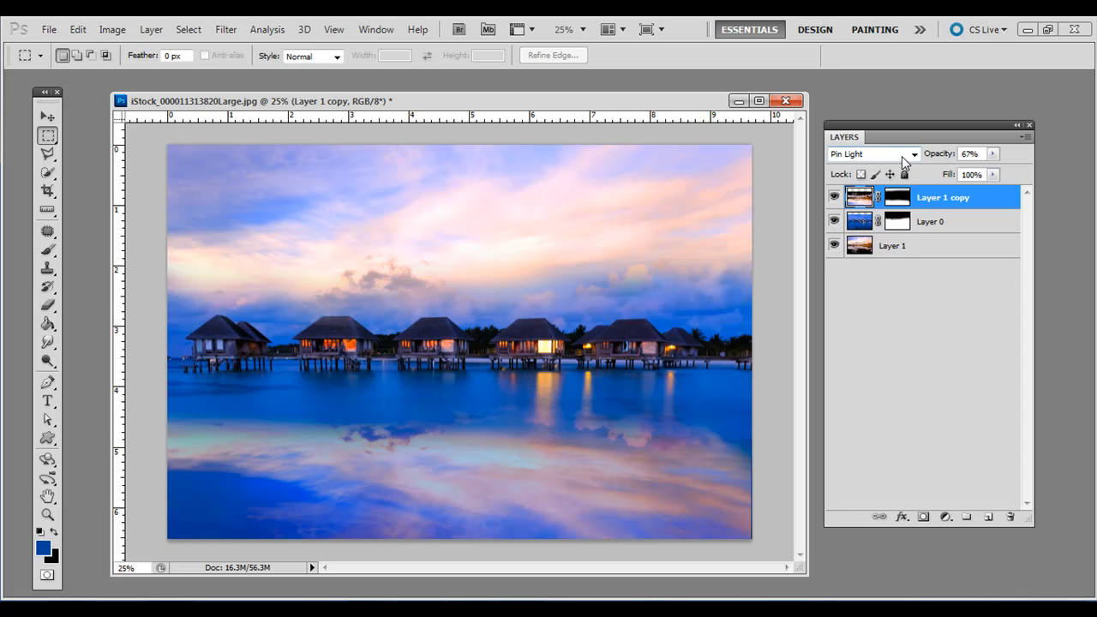
Step: View the finished composite in a maximized document window at 33.3% zoom with the Layers panel closed
{"action": "left_click", "coordinate": [759, 101]}
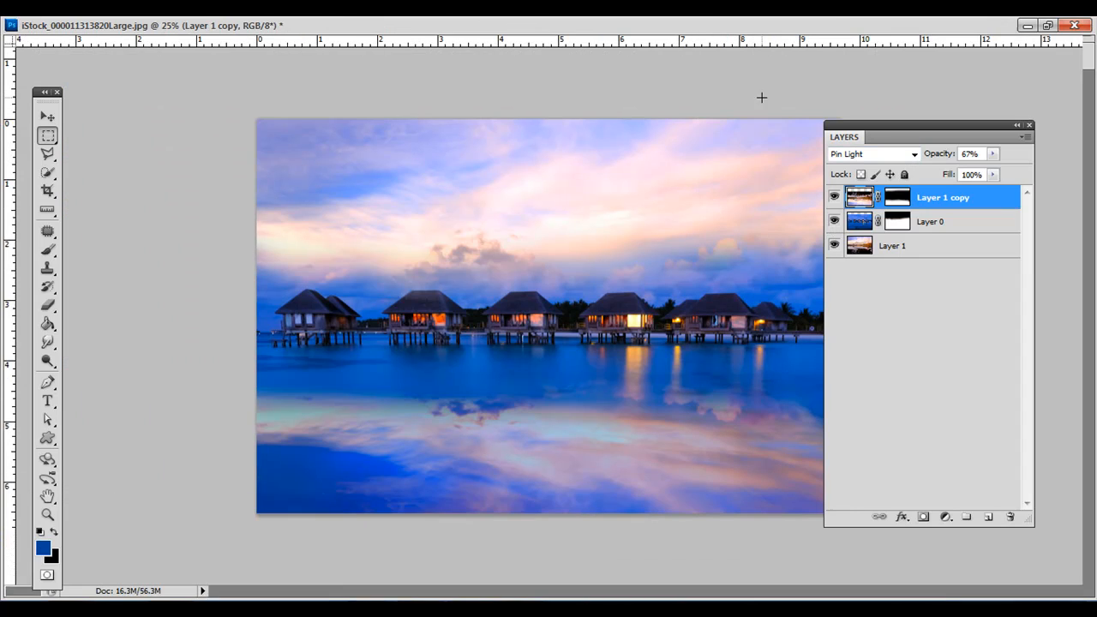
{"action": "left_click", "coordinate": [1032, 125]}
{"action": "key", "text": "ctrl+plus"}
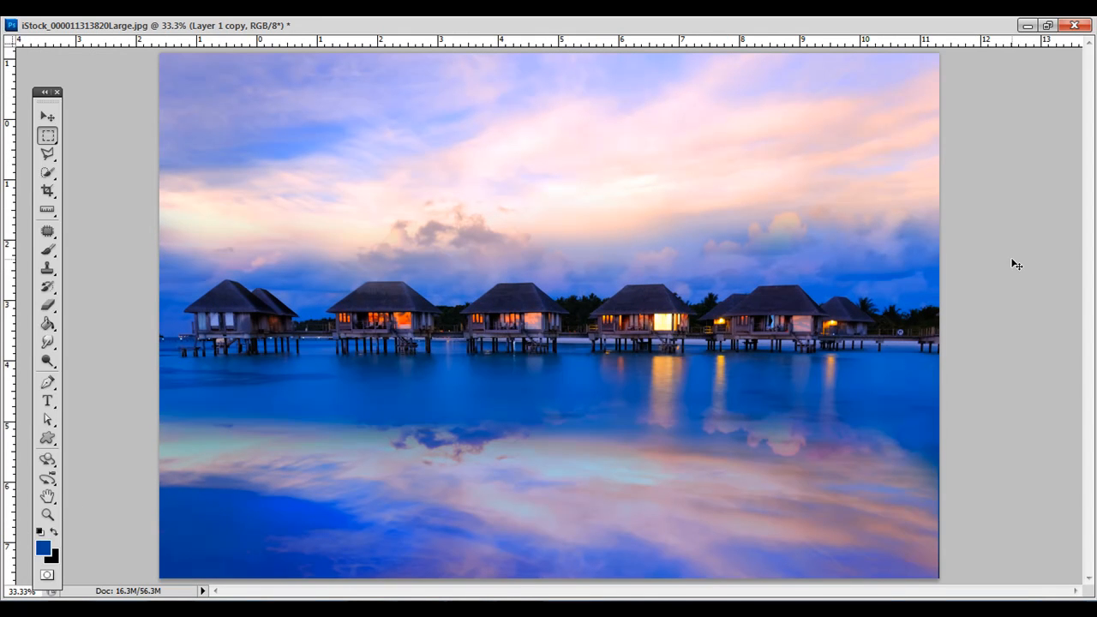